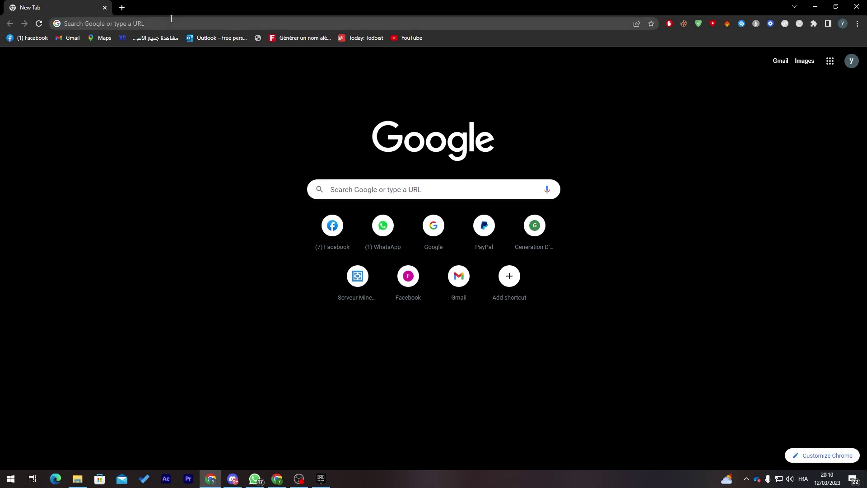
# Open the local site's wp-login.php page and enter the admin username
pyautogui.click(171, 18)
pyautogui.write('lo')
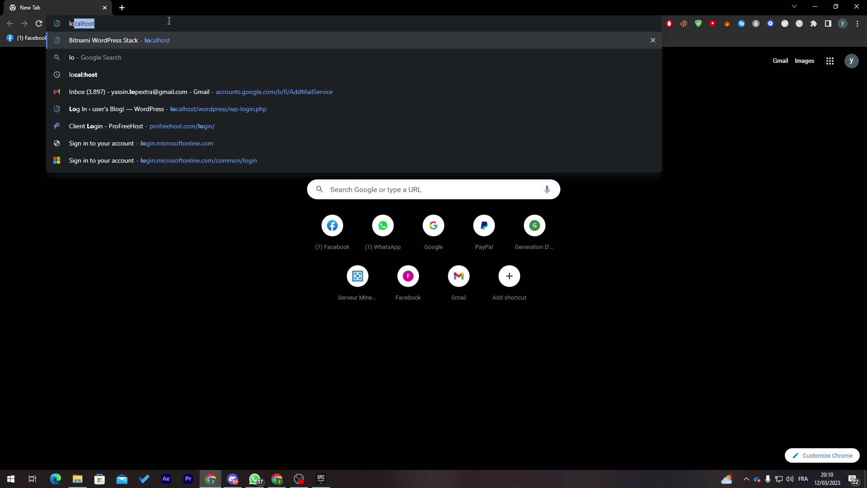
pyautogui.write('calhost')
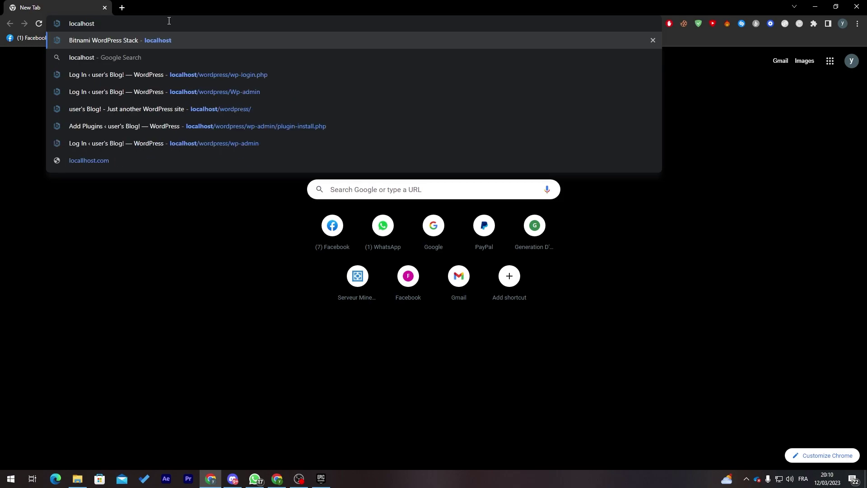
pyautogui.press('Down')
pyautogui.press('Down')
pyautogui.press('Return')
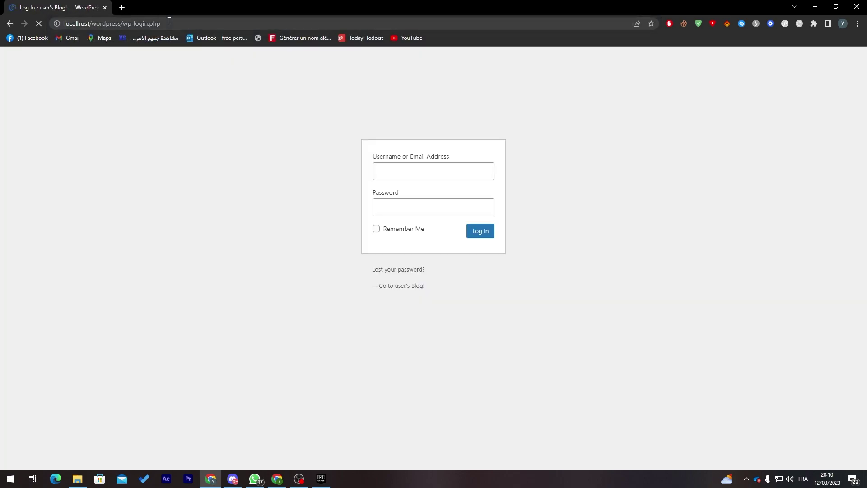
pyautogui.click(387, 170)
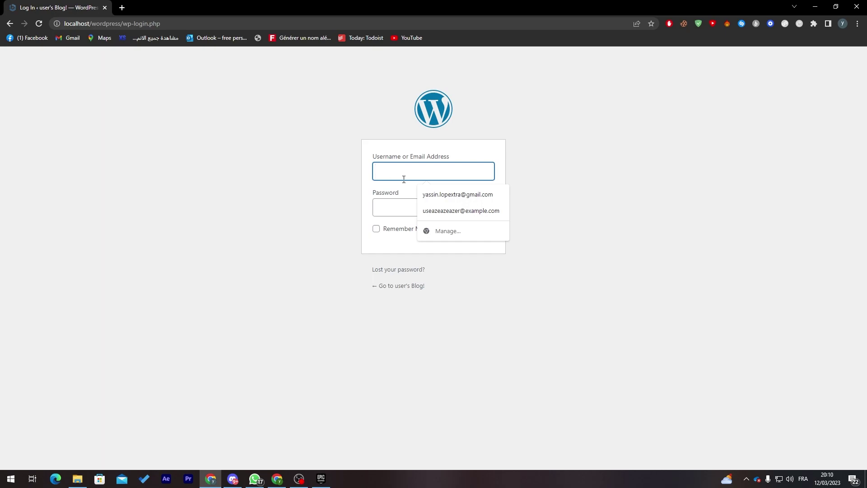
pyautogui.write('user')
pyautogui.click(363, 220)
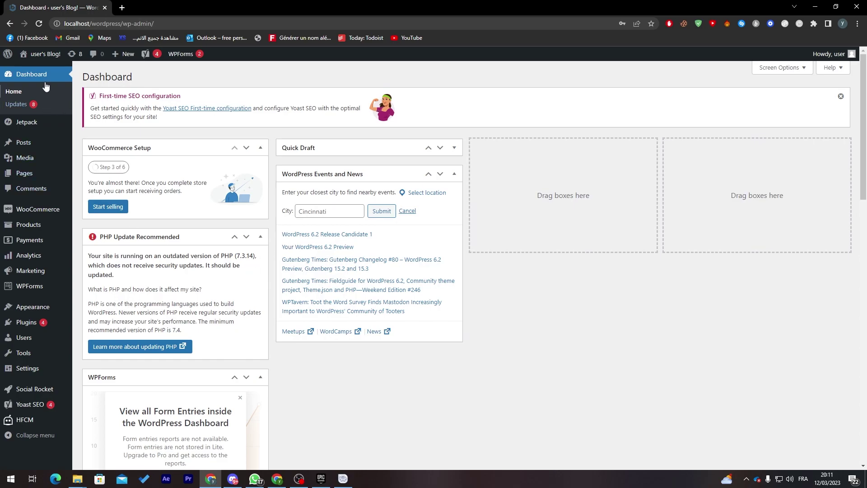
# Search Add Plugins for 'woocommerce' and confirm it is already Active
pyautogui.moveTo(36, 331)
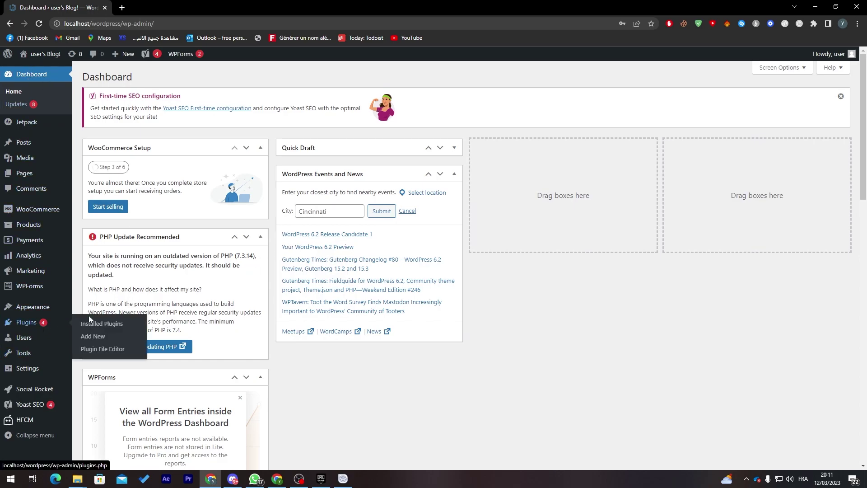
pyautogui.click(92, 336)
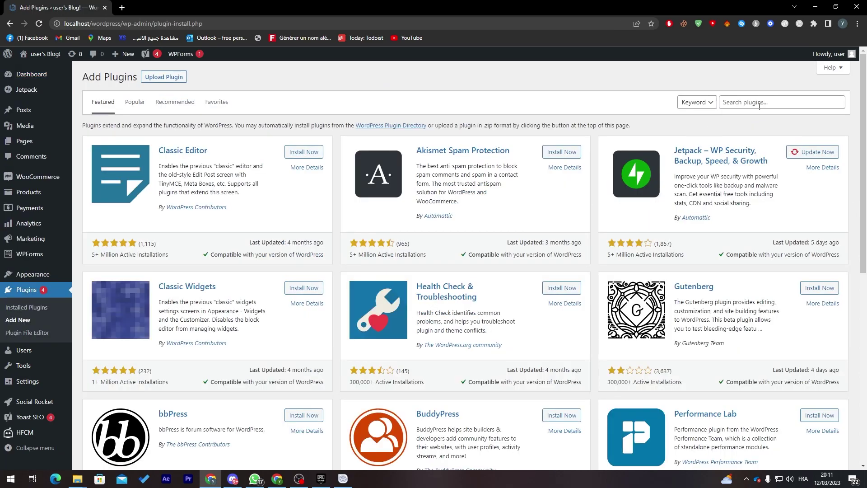
pyautogui.click(759, 107)
pyautogui.click(769, 123)
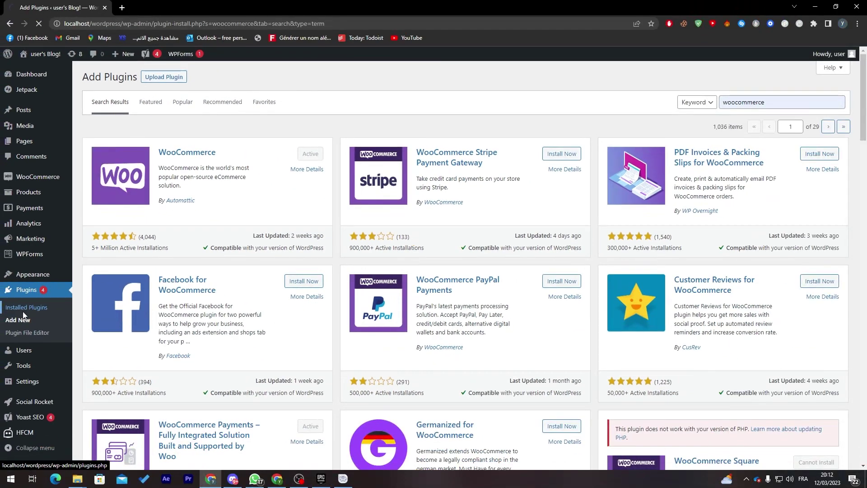
# Filter installed plugins by Active and Inactive, then open the Products list
pyautogui.click(20, 447)
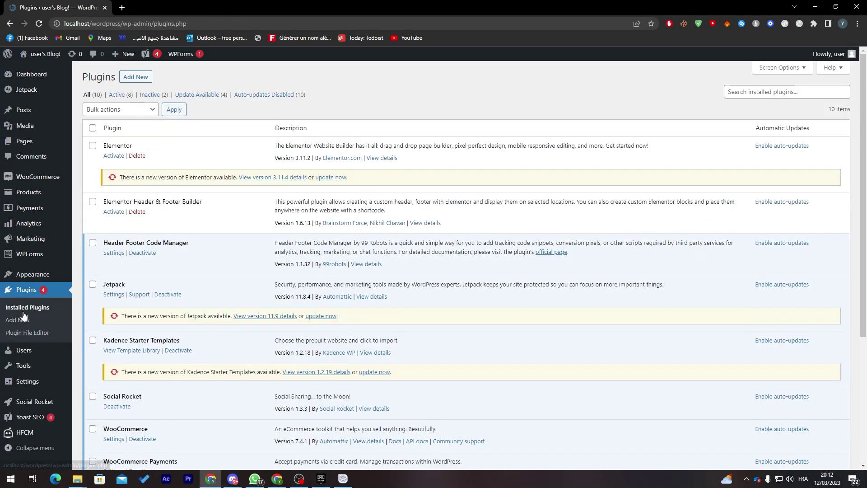
pyautogui.click(117, 94)
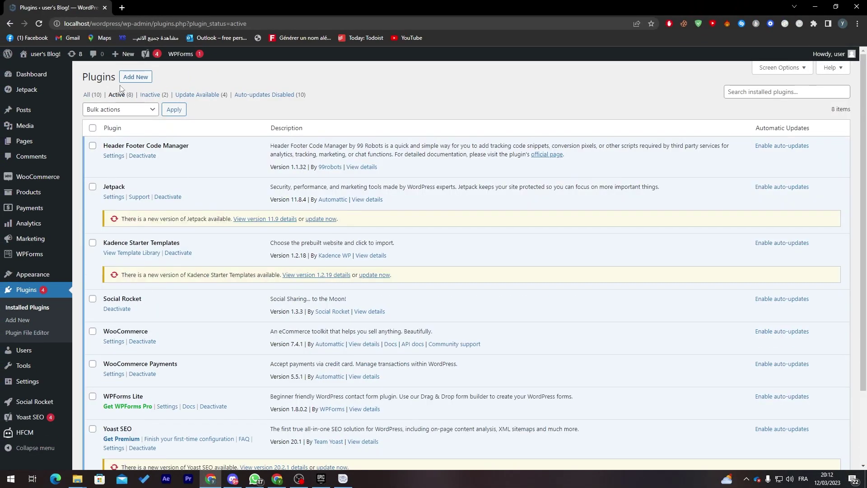
pyautogui.scroll(-2, 835, 141)
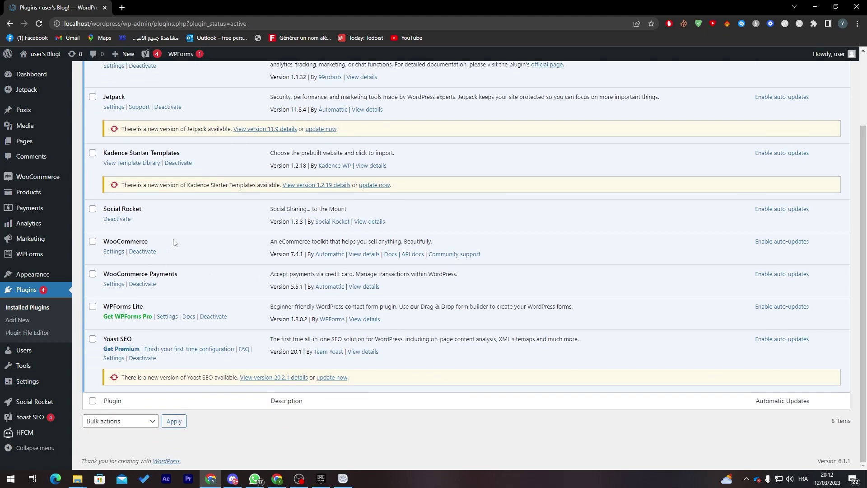
pyautogui.moveTo(173, 243); pyautogui.dragTo(93, 243)
pyautogui.scroll(2, 512, 257)
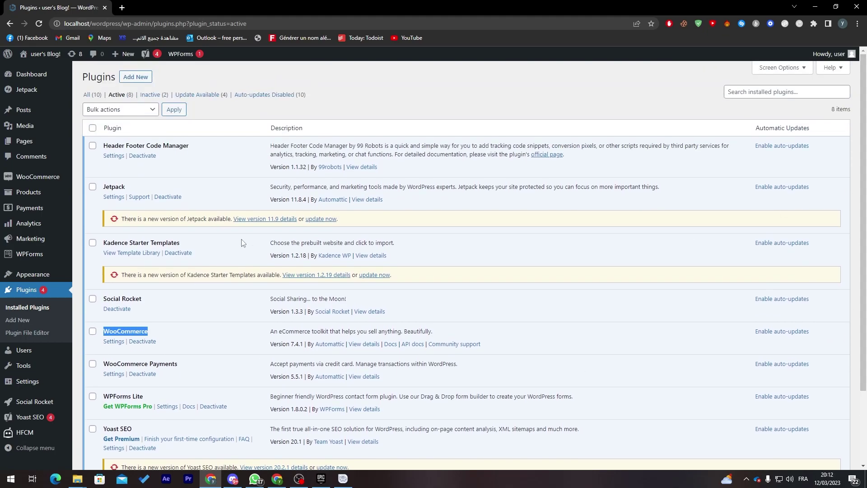
pyautogui.click(163, 99)
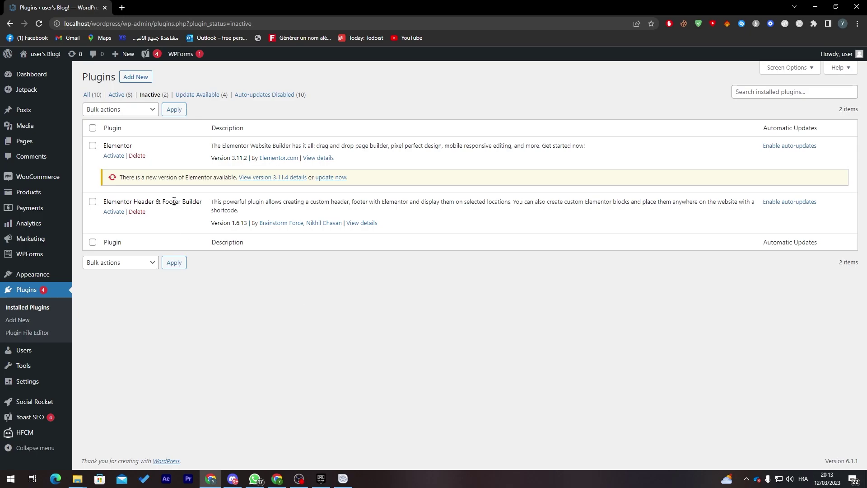
pyautogui.click(40, 194)
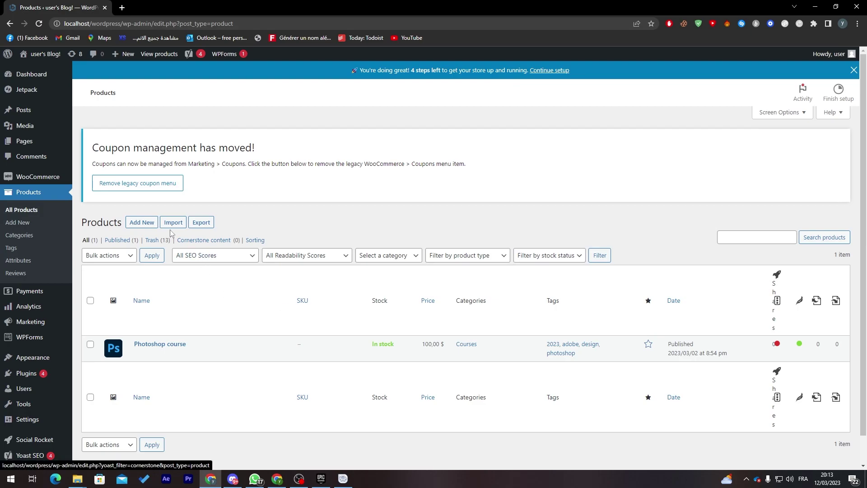
# Start a new product and collapse the Yoast SEO and Social Rocket Settings panels
pyautogui.click(142, 224)
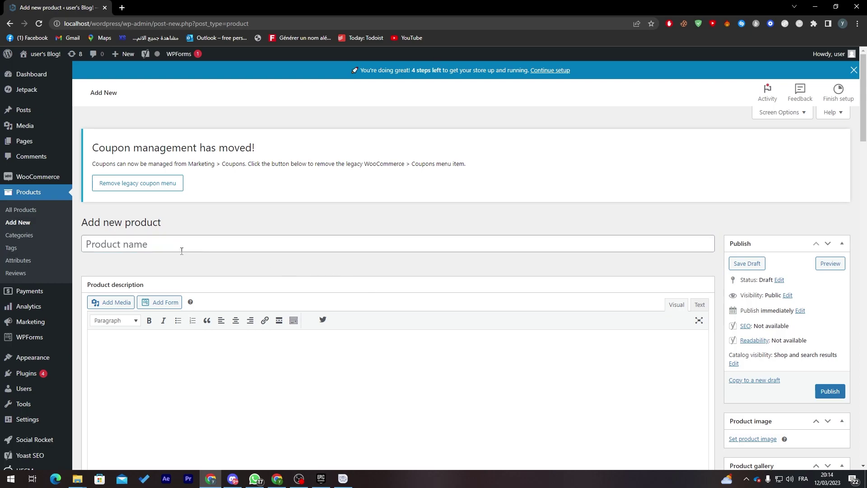
pyautogui.scroll(-4, 330, 200)
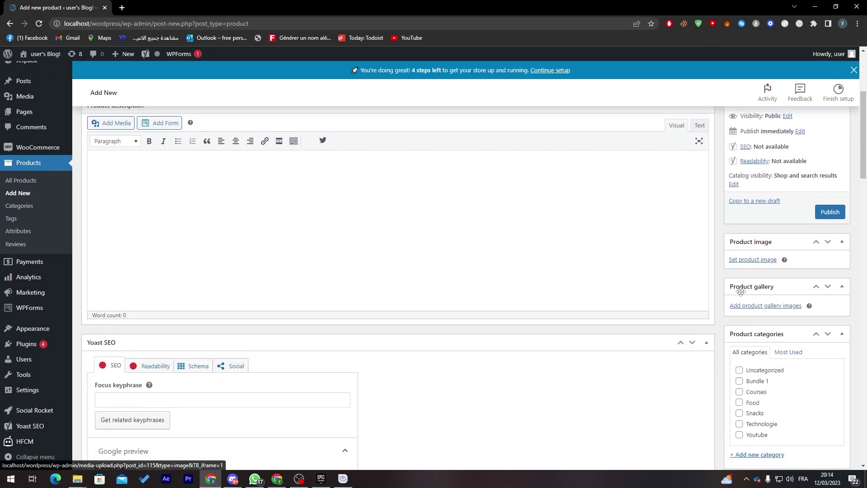
pyautogui.scroll(-4, 815, 253)
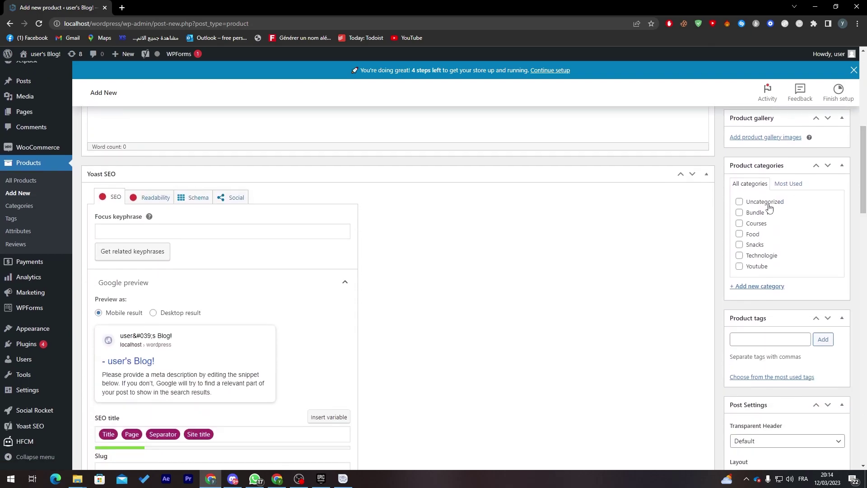
pyautogui.click(706, 176)
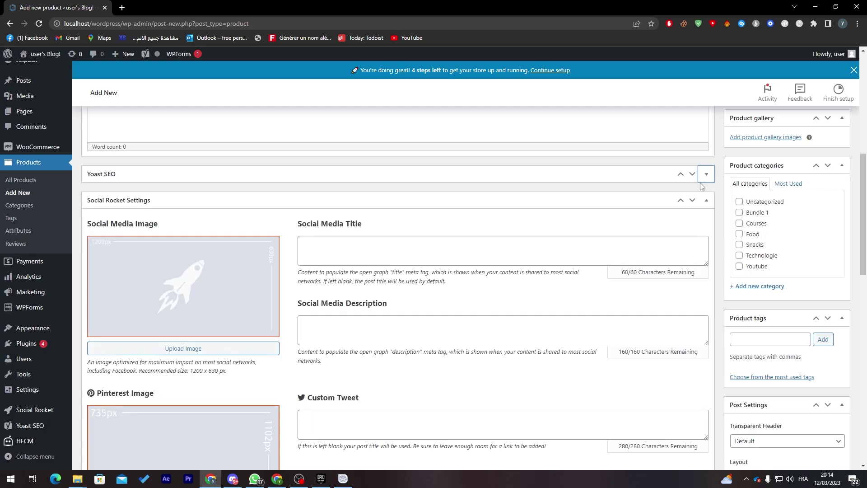
pyautogui.click(706, 200)
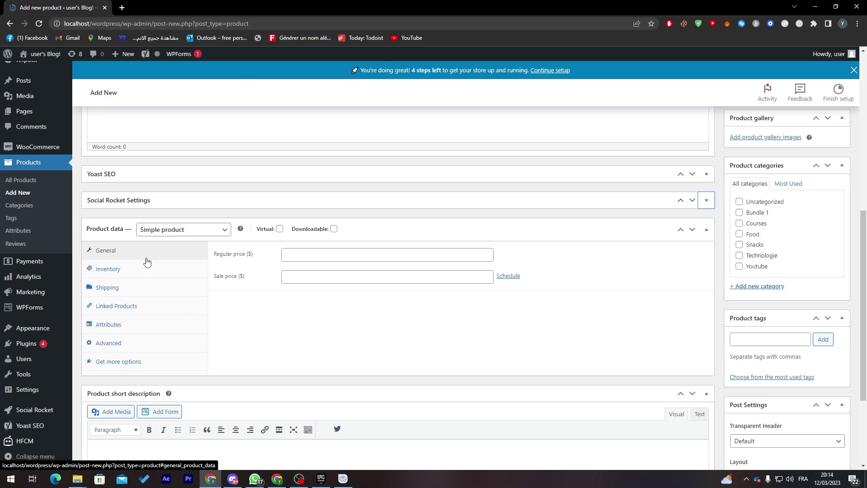
# Enter 'Iphone' as the new product's name
pyautogui.scroll(-2, 747, 254)
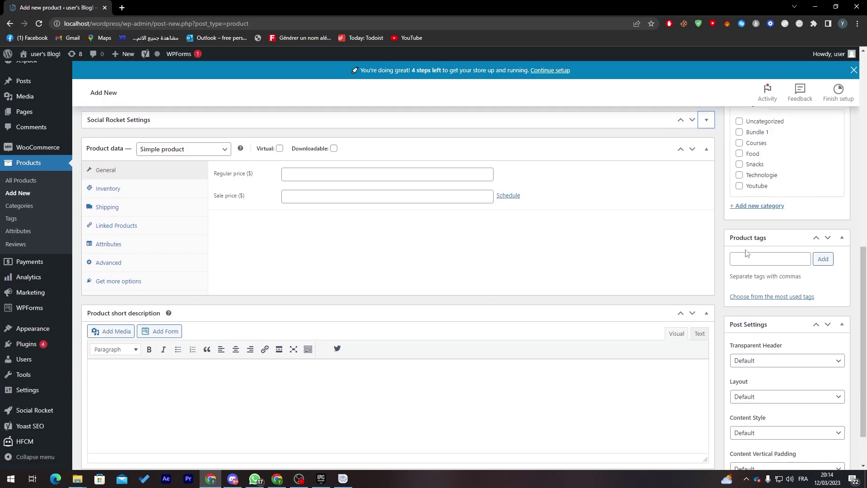
pyautogui.scroll(-2, 795, 277)
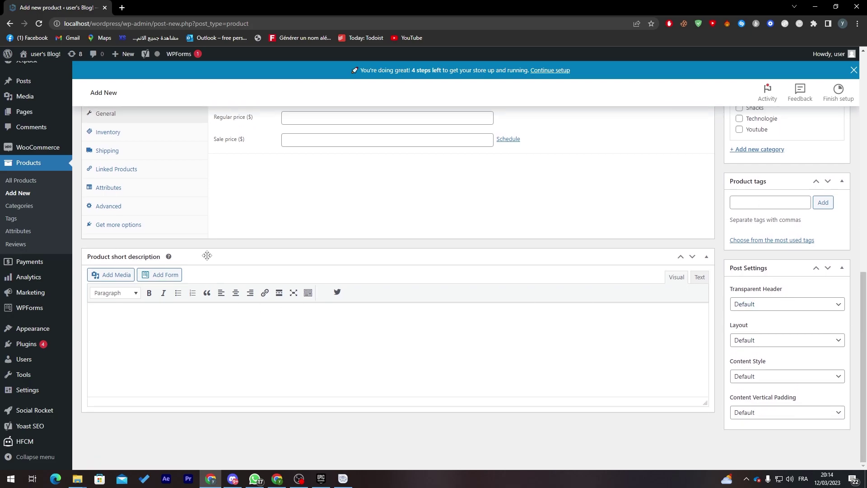
pyautogui.scroll(10, 227, 270)
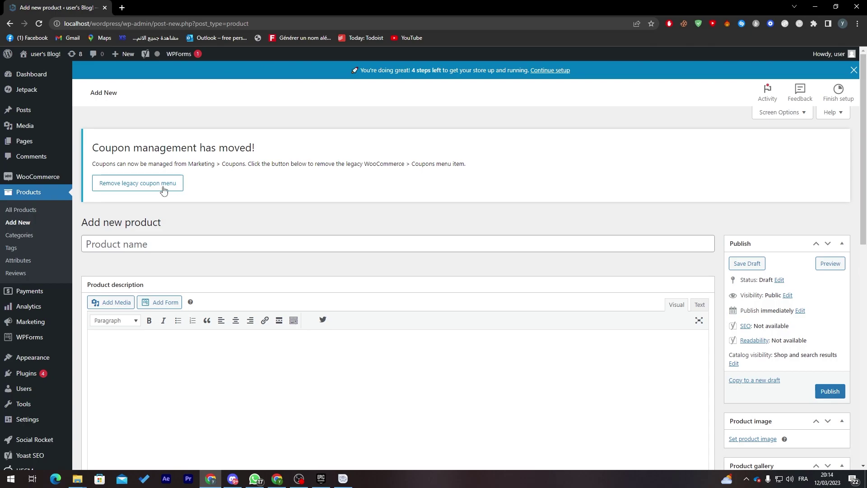
pyautogui.click(126, 247)
pyautogui.write('Iphone X')
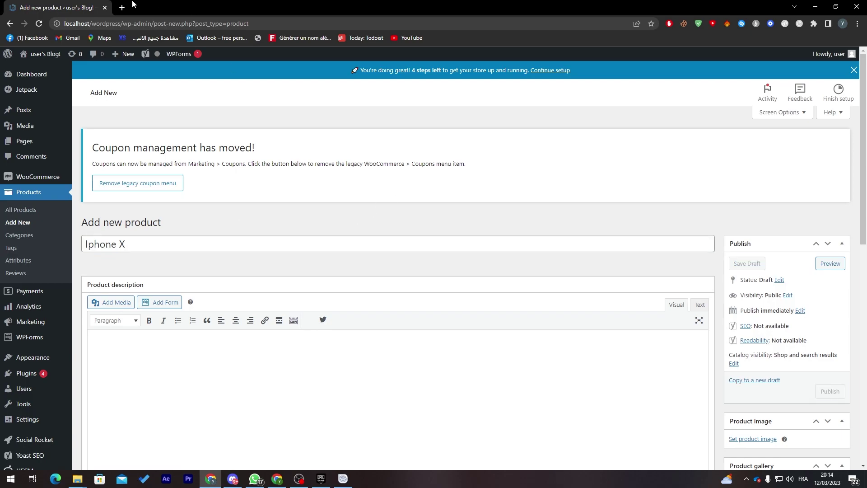
# Search Google Images for 'iphone x' in a new tab
pyautogui.click(121, 8)
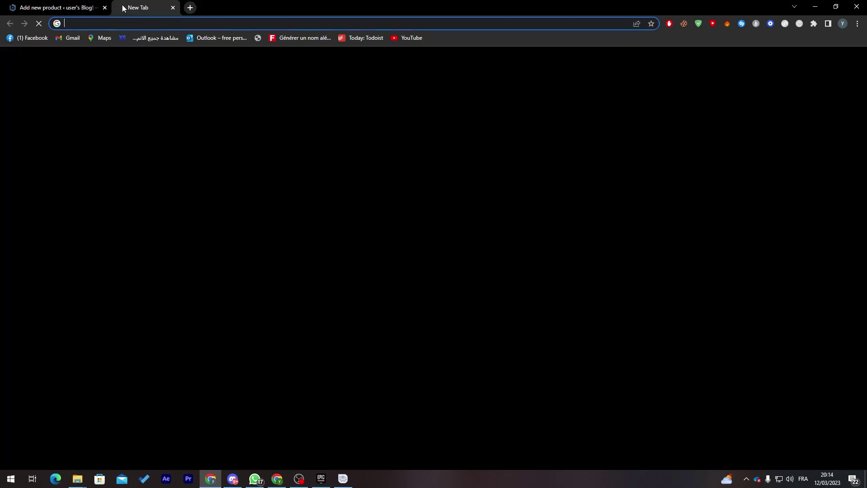
pyautogui.write('iphone x')
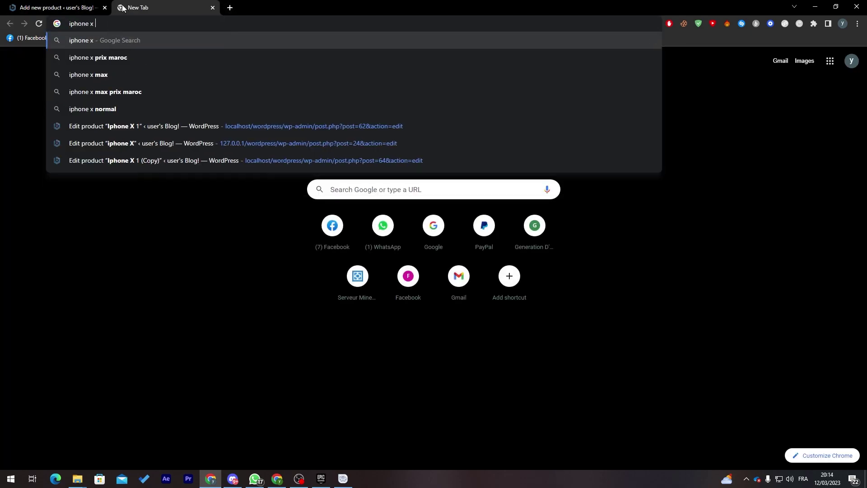
pyautogui.press('Return')
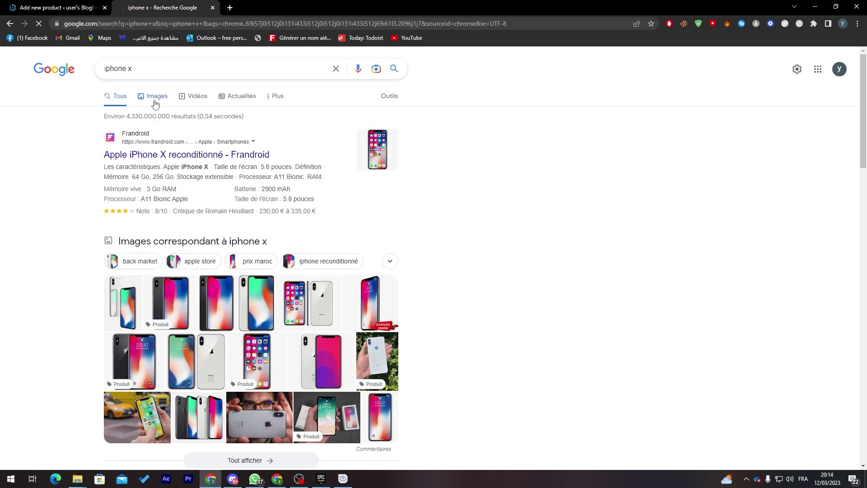
pyautogui.click(154, 96)
# Save the alloallo iPhone X 256 Go photo as iphone-x-space-gray
pyautogui.click(48, 190)
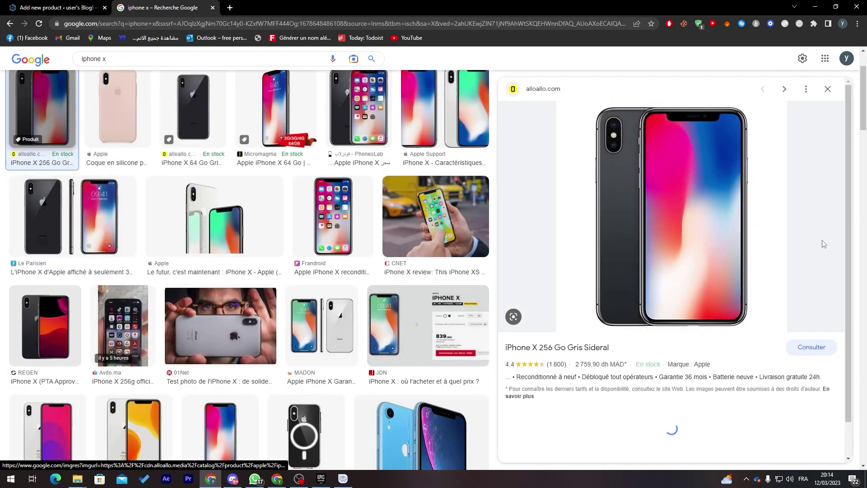
pyautogui.rightClick(659, 191)
pyautogui.click(707, 296)
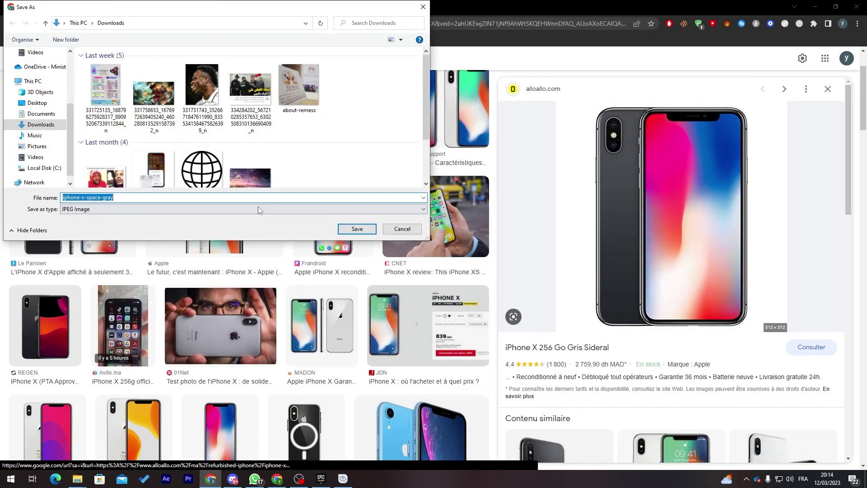
pyautogui.click(357, 228)
# Upload iphone-x-space-gray and set it as the Iphone X product image
pyautogui.click(58, 7)
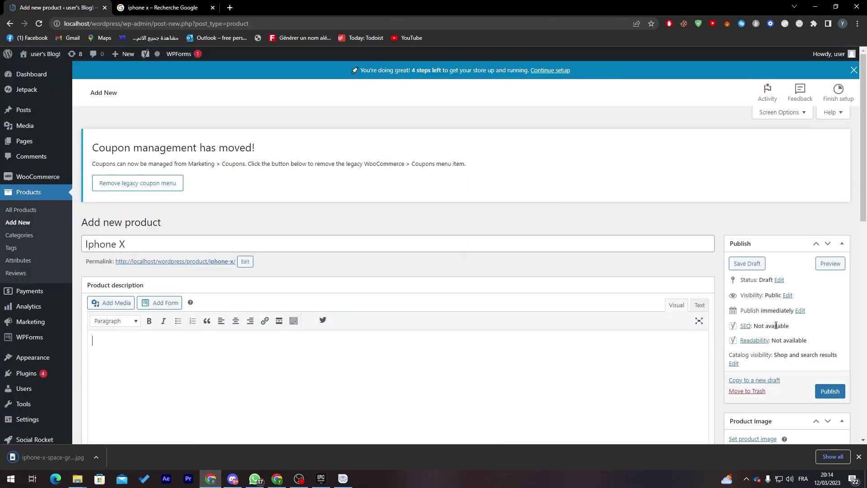
pyautogui.scroll(-5, 854, 160)
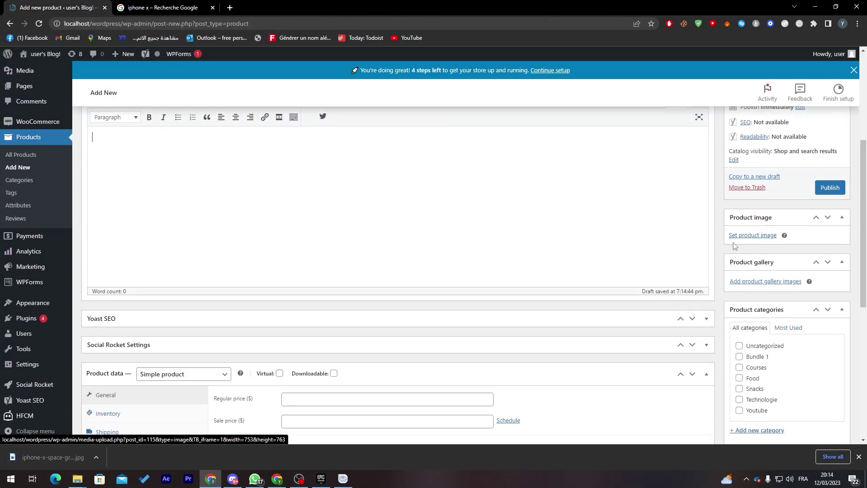
pyautogui.click(752, 235)
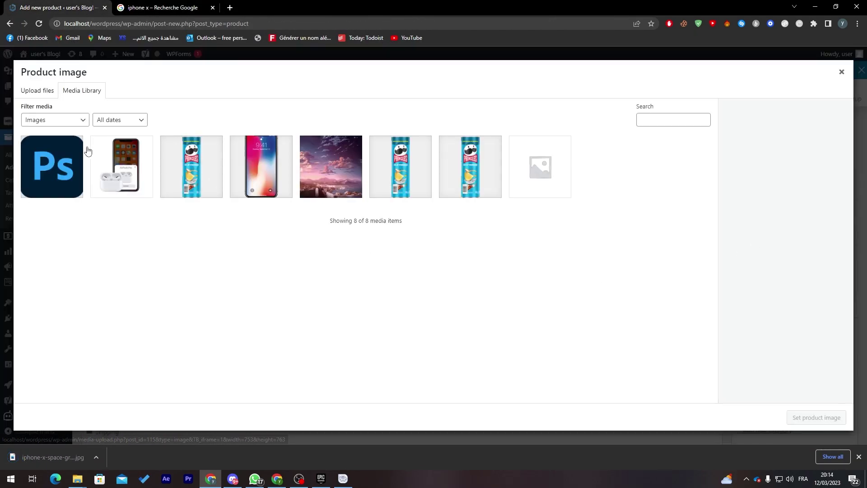
pyautogui.click(35, 93)
pyautogui.click(456, 239)
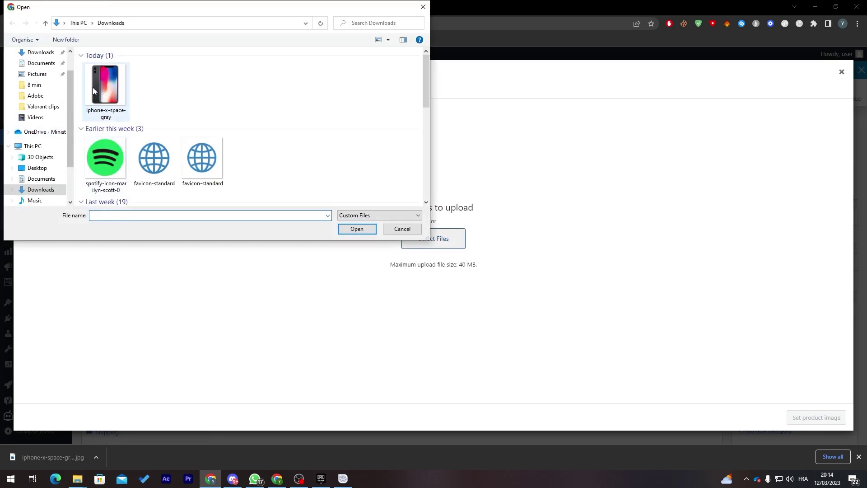
pyautogui.doubleClick(93, 88)
pyautogui.click(831, 419)
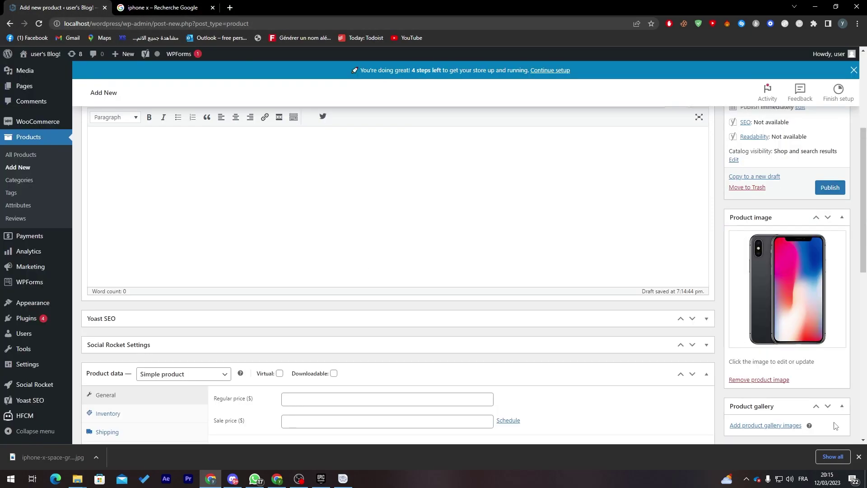
pyautogui.scroll(2, 768, 280)
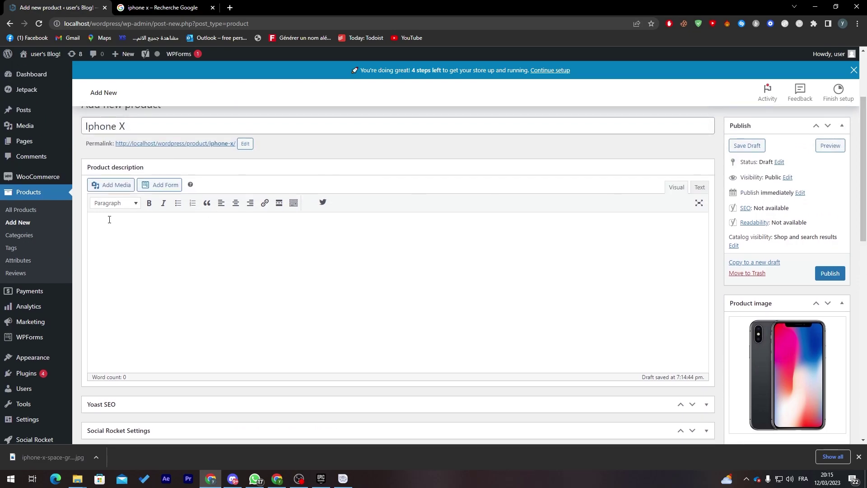
pyautogui.click(163, 8)
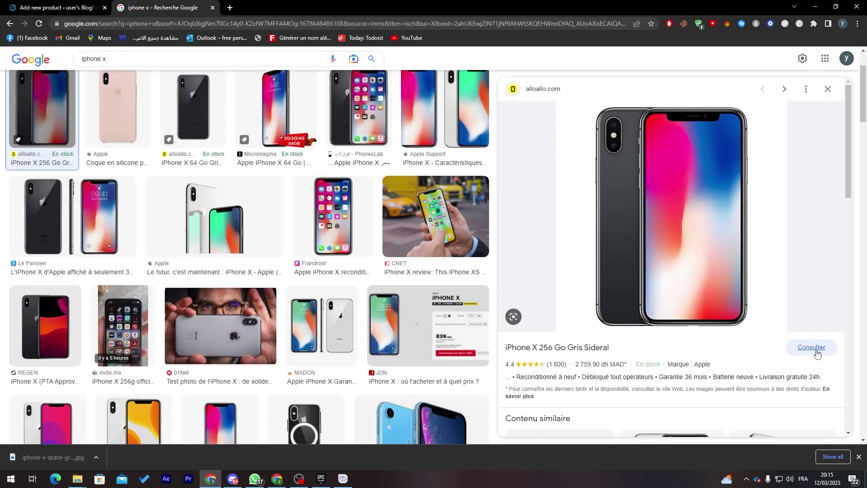
# Open and read the alloallo iPhone X product page, including its cosmetic-condition description
pyautogui.click(644, 391)
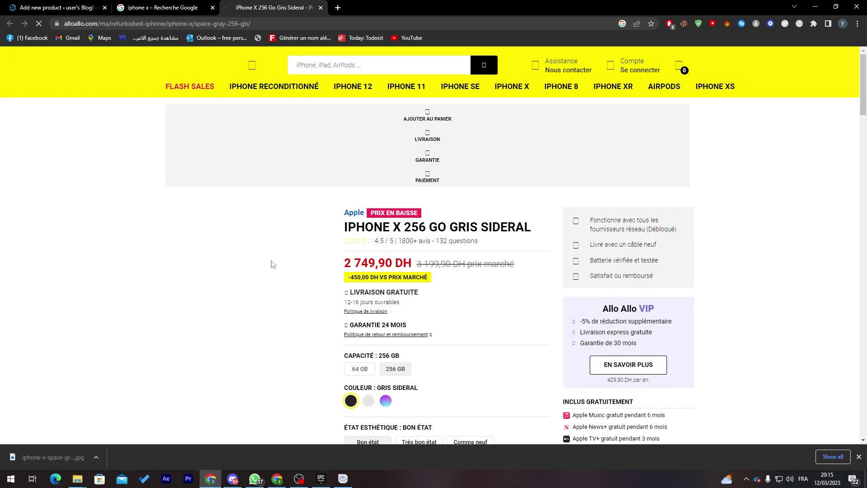
pyautogui.scroll(-3, 862, 99)
pyautogui.scroll(-2, 398, 290)
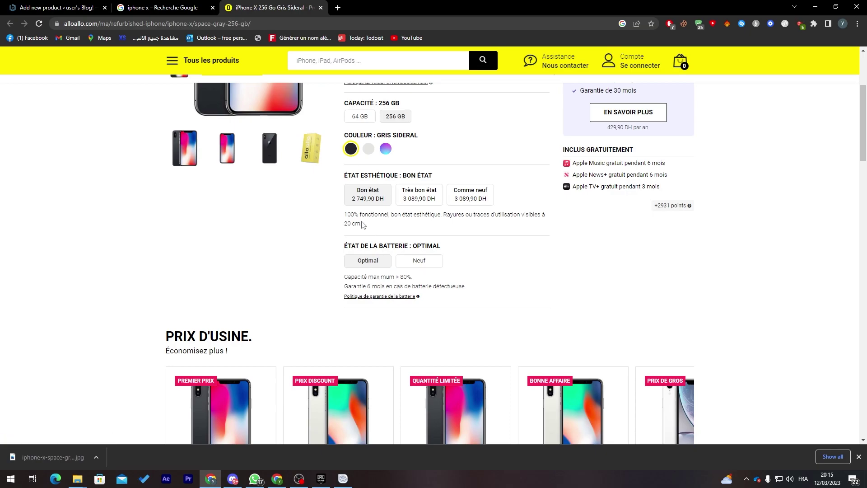
pyautogui.moveTo(364, 225); pyautogui.dragTo(343, 219)
pyautogui.scroll(-15, 636, 193)
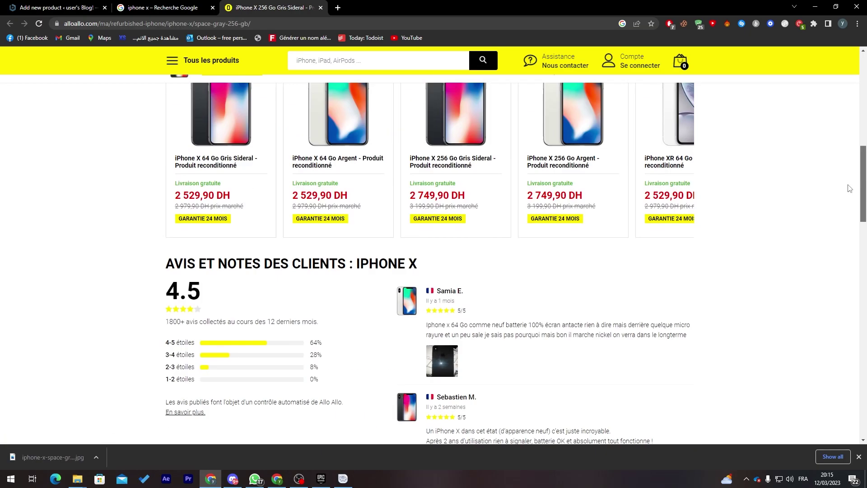
pyautogui.scroll(5, 828, 197)
pyautogui.scroll(-1, 828, 208)
pyautogui.scroll(-20, 828, 207)
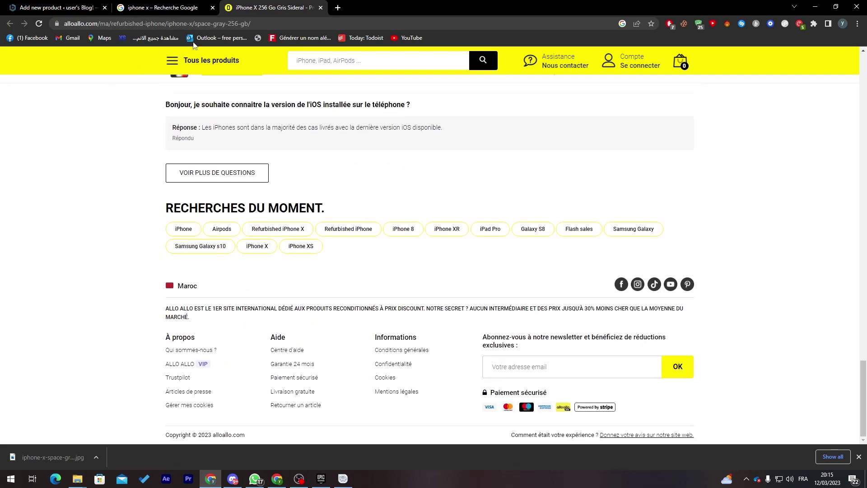
# Open the Micromagma iPhone X 64 Go product page and view its spec sheet
pyautogui.click(160, 8)
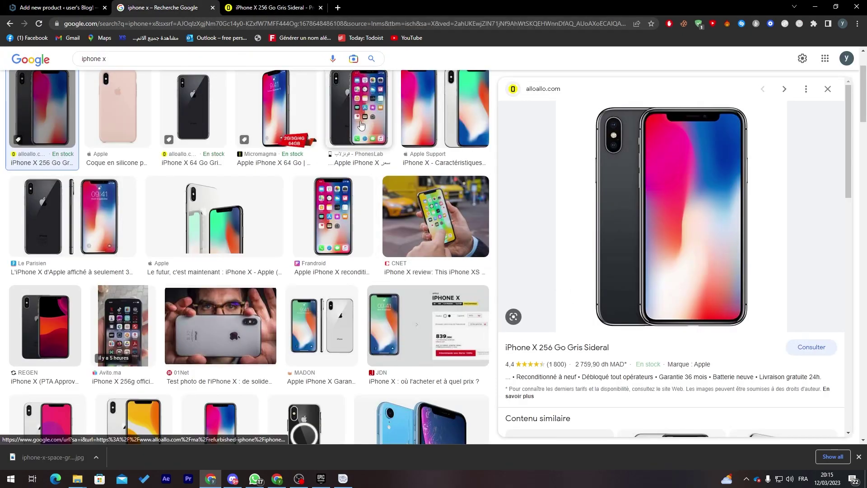
pyautogui.click(281, 114)
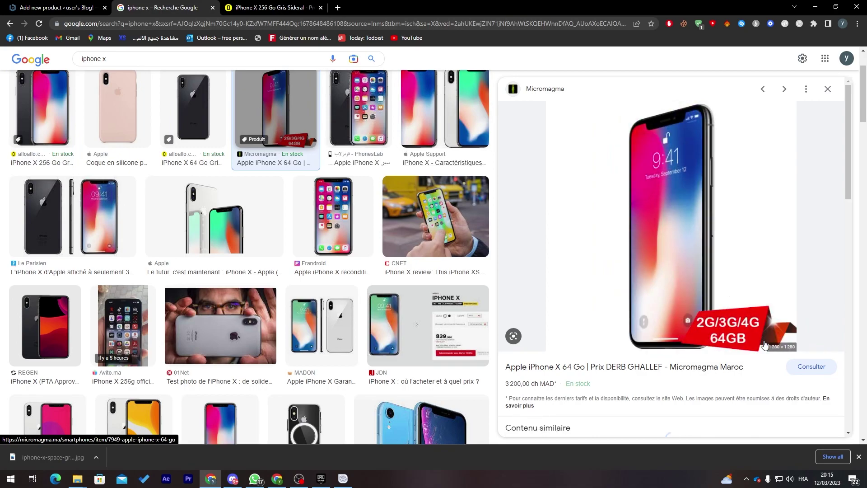
pyautogui.click(820, 374)
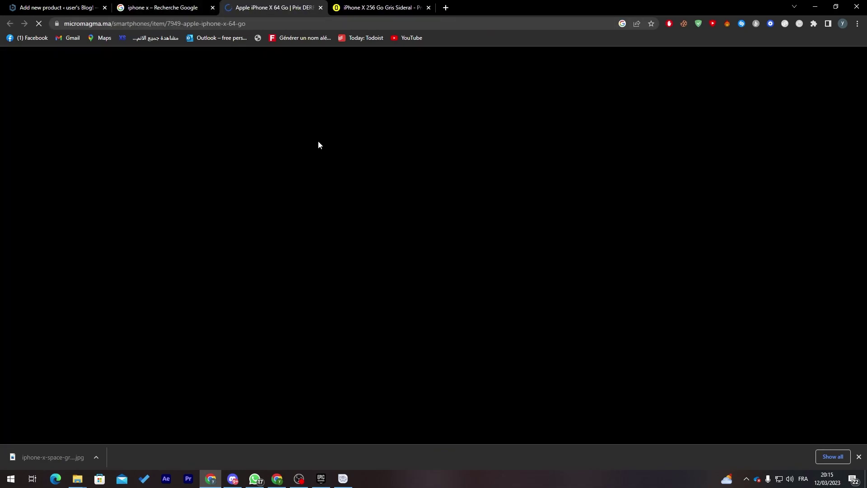
pyautogui.scroll(-10, 862, 199)
pyautogui.scroll(-5, 863, 199)
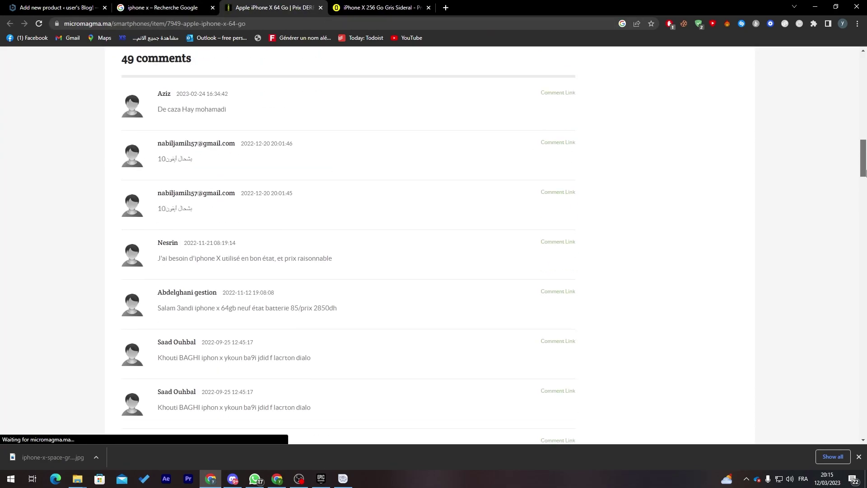
pyautogui.scroll(8, 460, 340)
# Copy the Micromagma spec table and paste it into the Iphone X description
pyautogui.moveTo(364, 327); pyautogui.dragTo(126, 333)
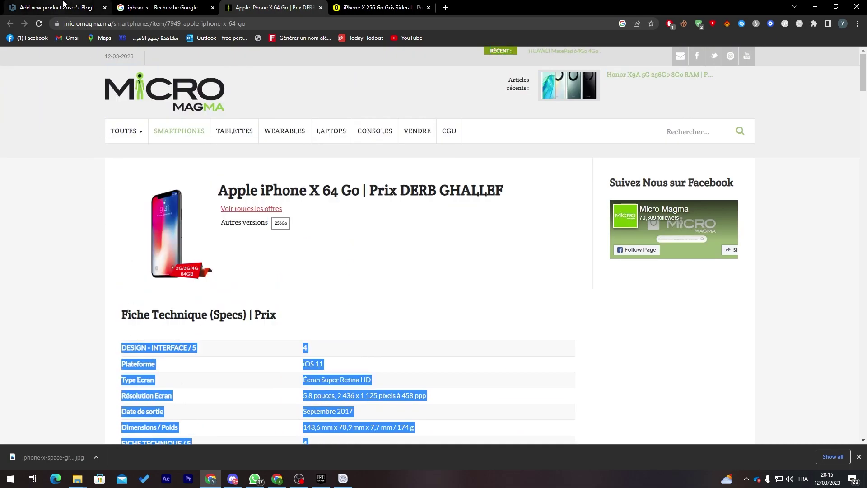
pyautogui.click(63, 7)
pyautogui.hotkey('ctrl', 'v')
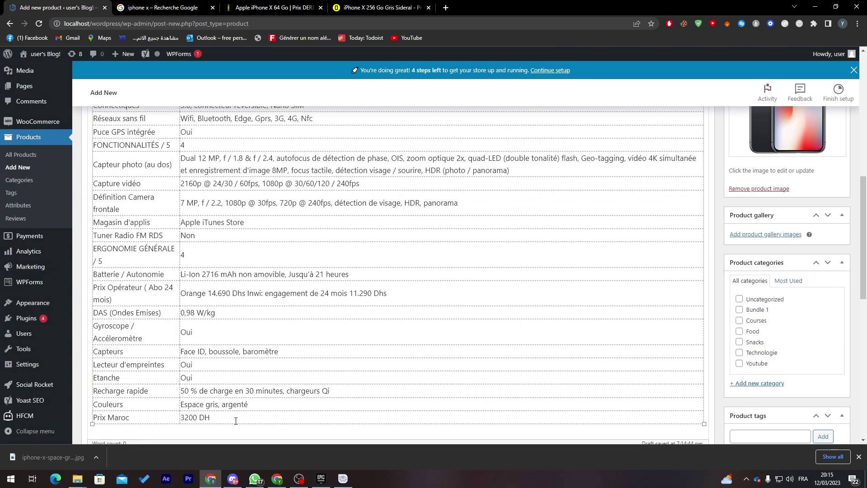
pyautogui.scroll(4, 865, 177)
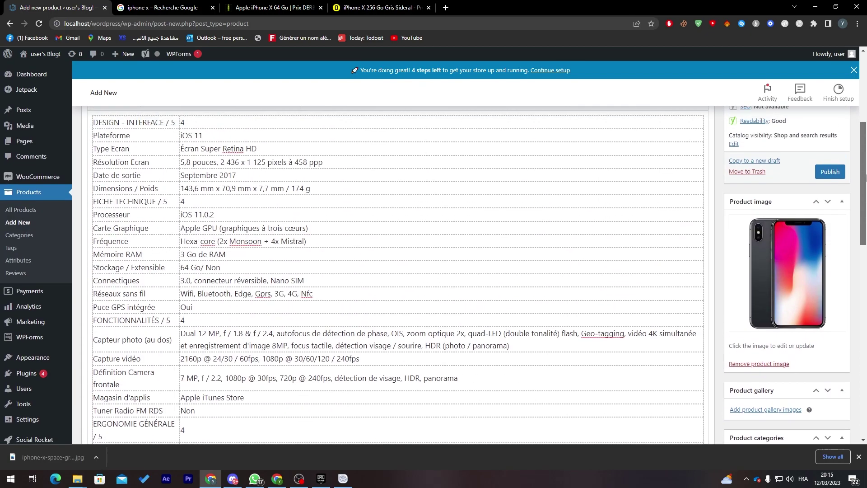
pyautogui.moveTo(866, 177); pyautogui.dragTo(866, 254)
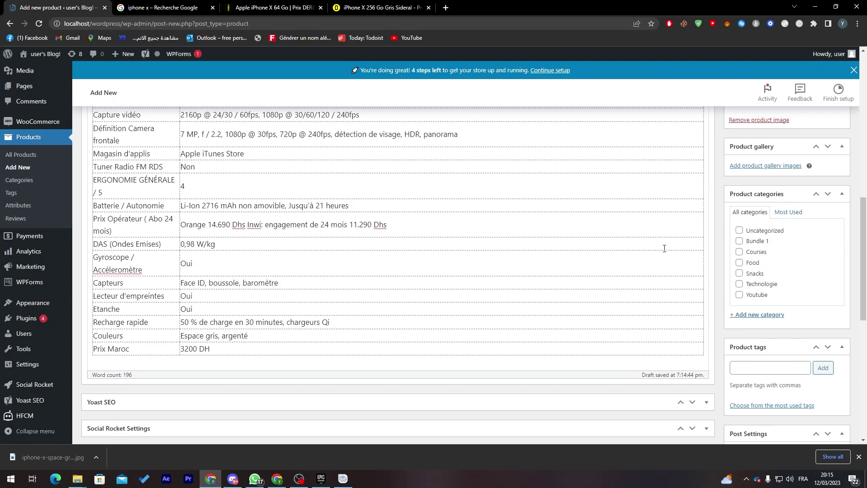
# Create and check a new 'Apple' product category
pyautogui.click(754, 317)
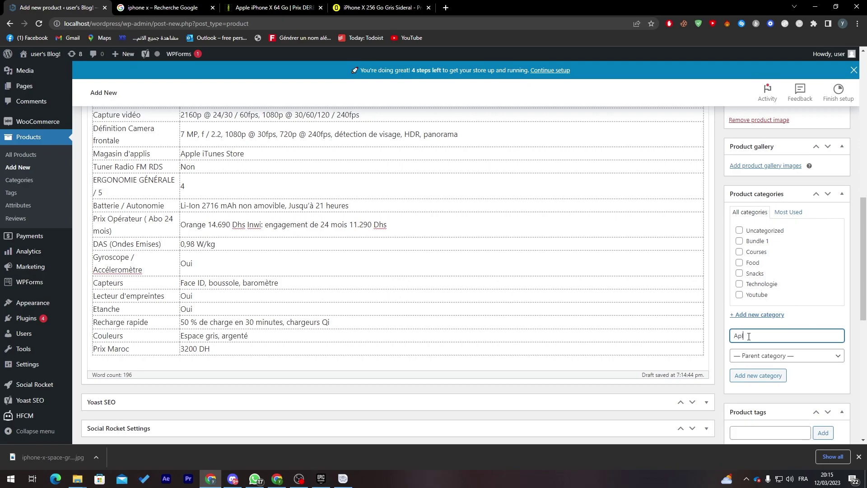
pyautogui.write('Apple')
pyautogui.click(750, 379)
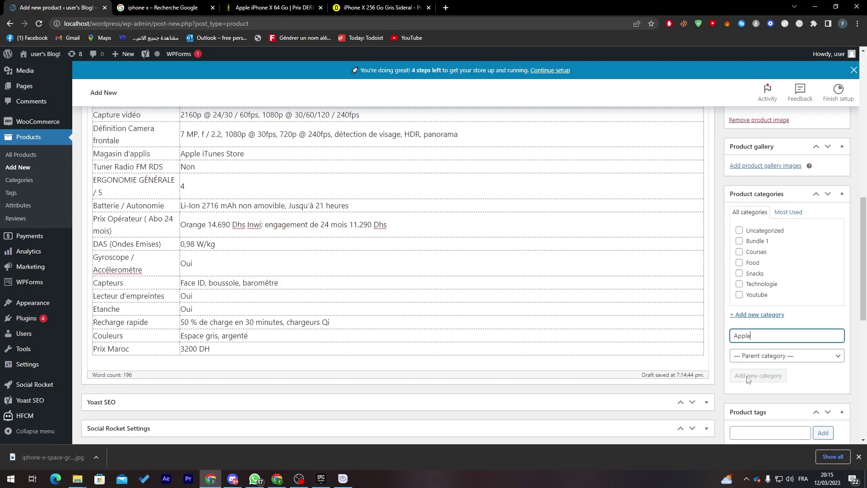
pyautogui.moveTo(863, 230)
pyautogui.mouseDown()
pyautogui.moveTo(863, 290)
pyautogui.moveTo(863, 223)
pyautogui.mouseUp()
# Add the AirPods-and-iPhone and 9:41 iPhone images to the product gallery
pyautogui.click(768, 187)
pyautogui.click(340, 181)
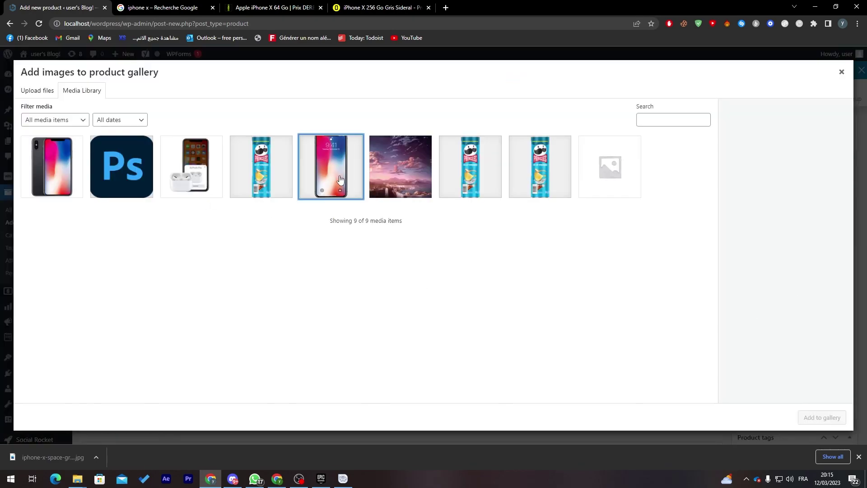
pyautogui.click(195, 187)
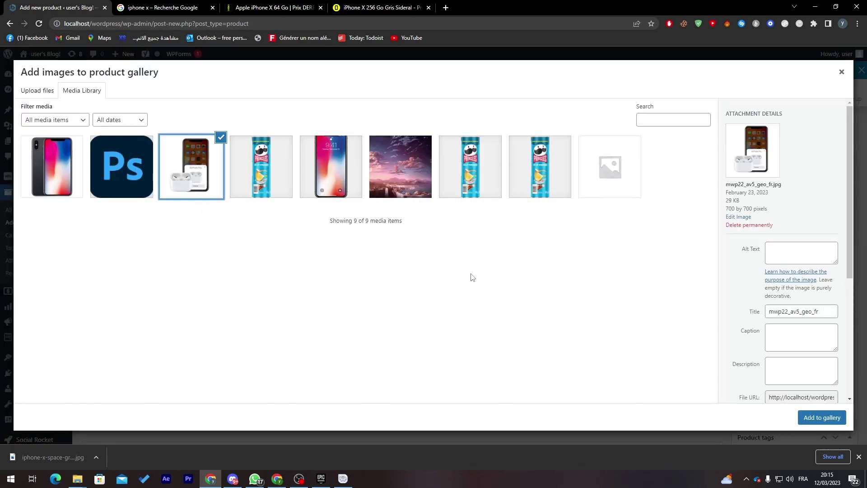
pyautogui.keyDown('shift'); pyautogui.click(314, 169); pyautogui.keyUp('shift')
pyautogui.keyDown('ctrl'); pyautogui.click(247, 149); pyautogui.keyUp('ctrl')
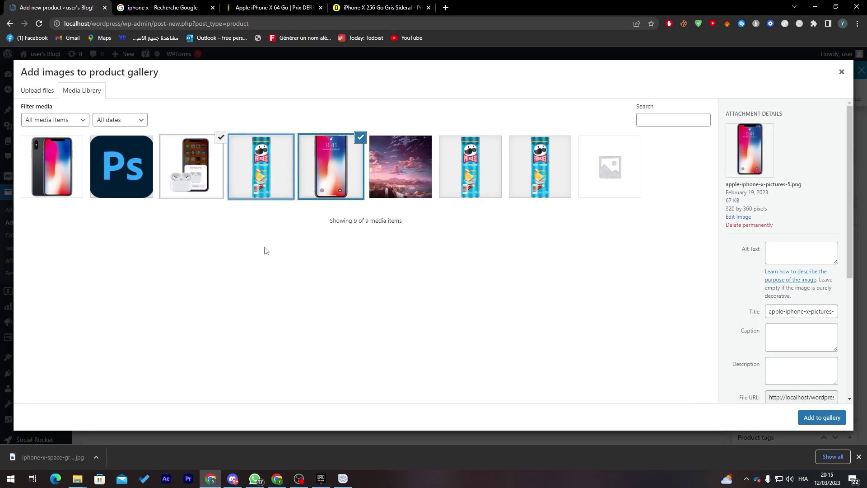
pyautogui.click(812, 417)
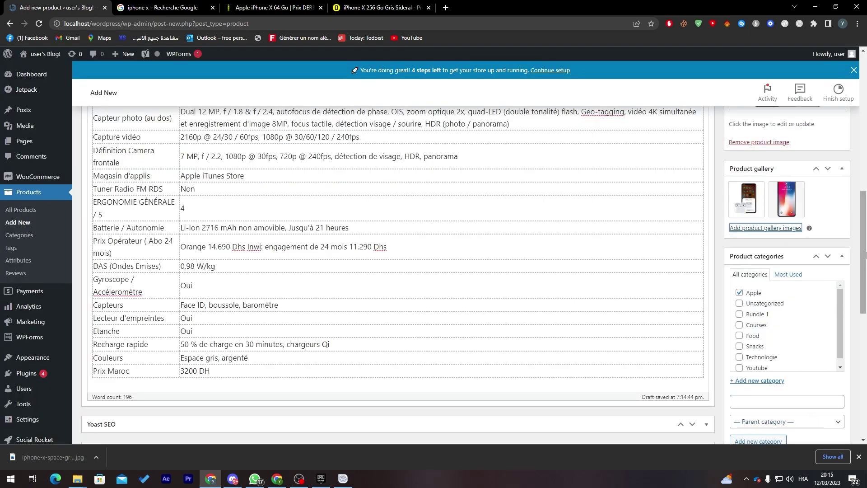
# Add the first iPhone image as a third gallery picture
pyautogui.scroll(2, 854, 215)
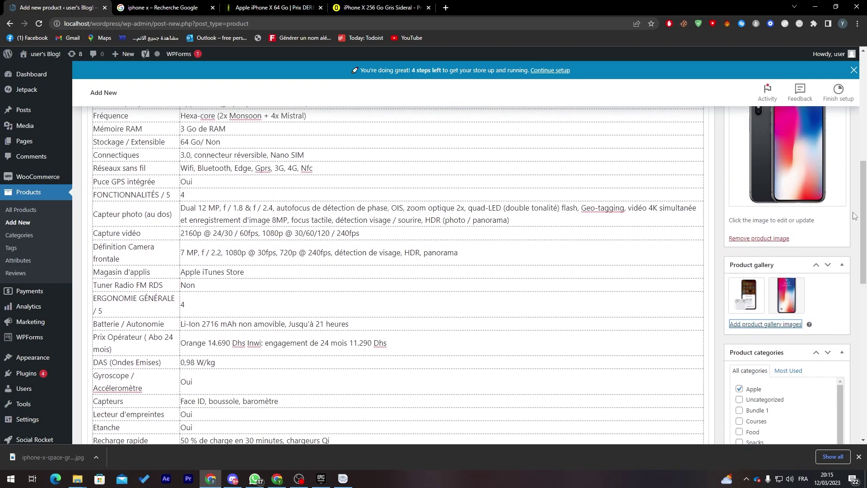
pyautogui.click(766, 325)
pyautogui.click(52, 167)
pyautogui.click(820, 414)
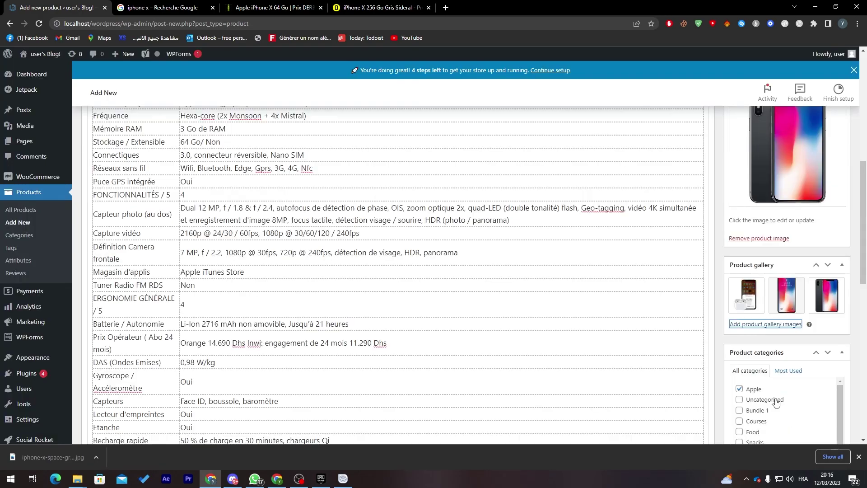
pyautogui.scroll(-6, 777, 402)
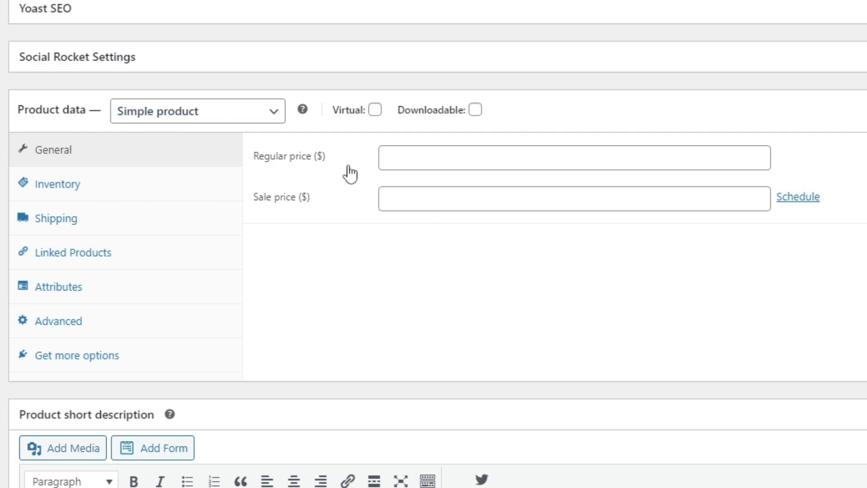
# Set the regular price to 600 and the sale price to 400
pyautogui.click(420, 168)
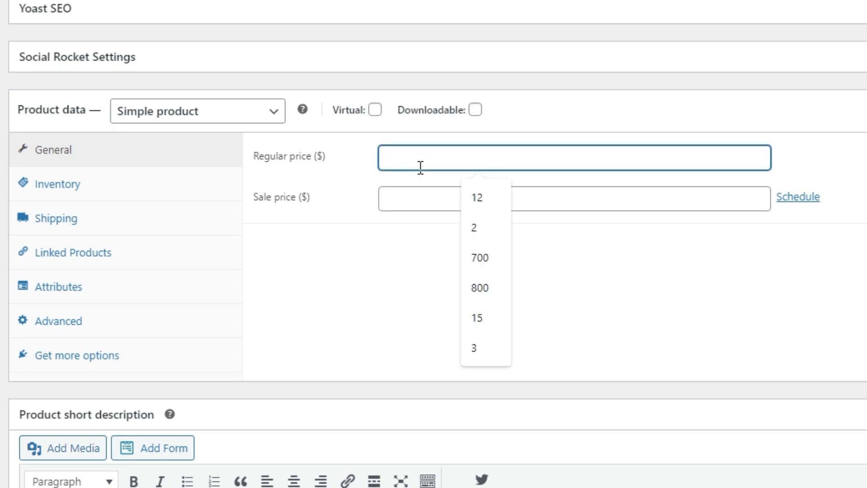
pyautogui.write('600')
pyautogui.click(420, 192)
pyautogui.write('400')
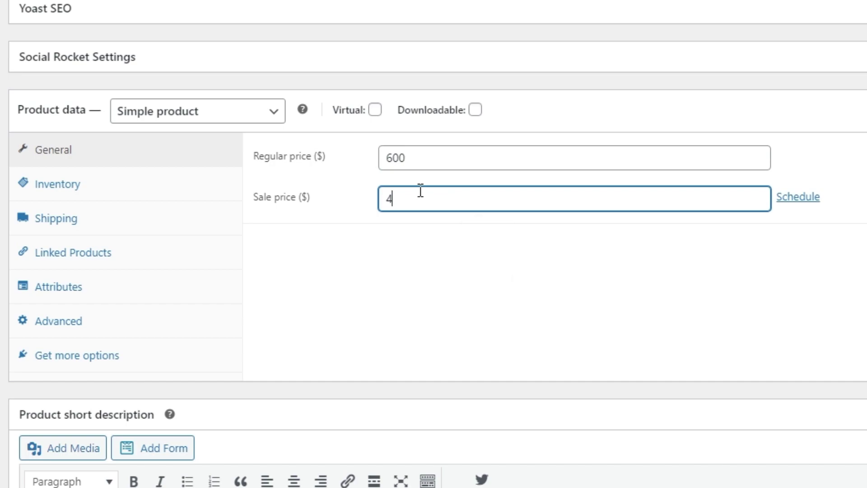
pyautogui.click(400, 234)
# In Inventory, keep the stock status In stock and enter SKU 5
pyautogui.click(127, 198)
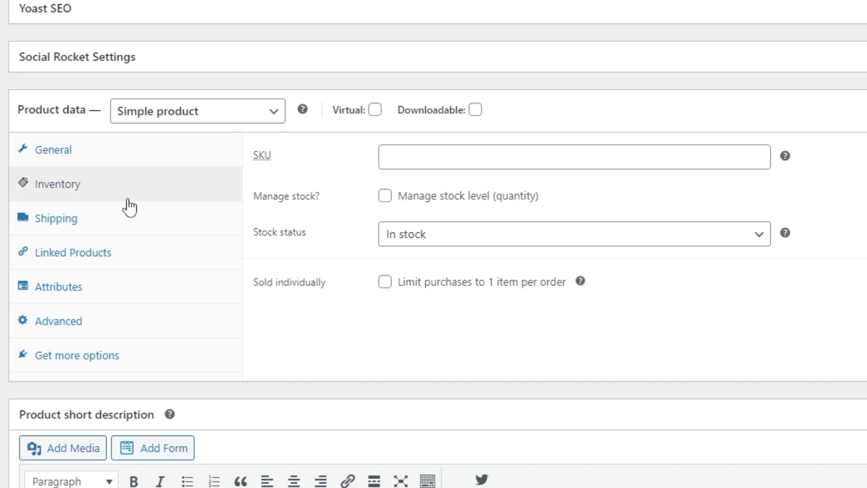
pyautogui.click(606, 241)
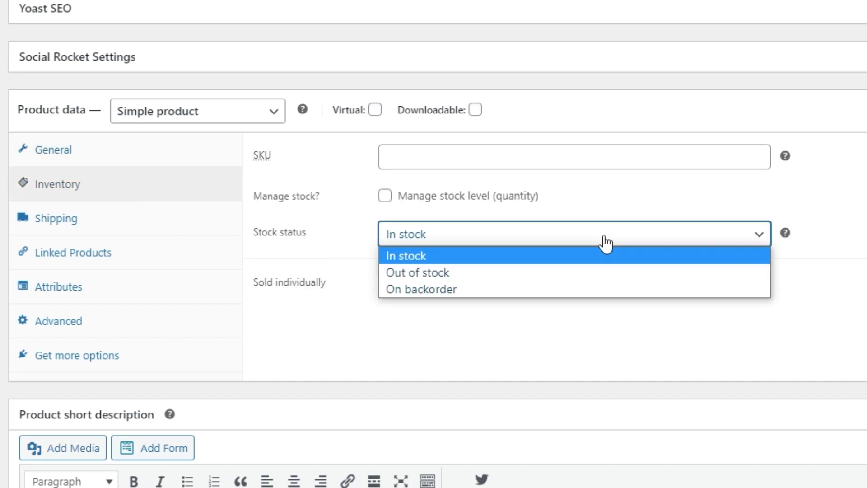
pyautogui.click(606, 242)
pyautogui.click(403, 154)
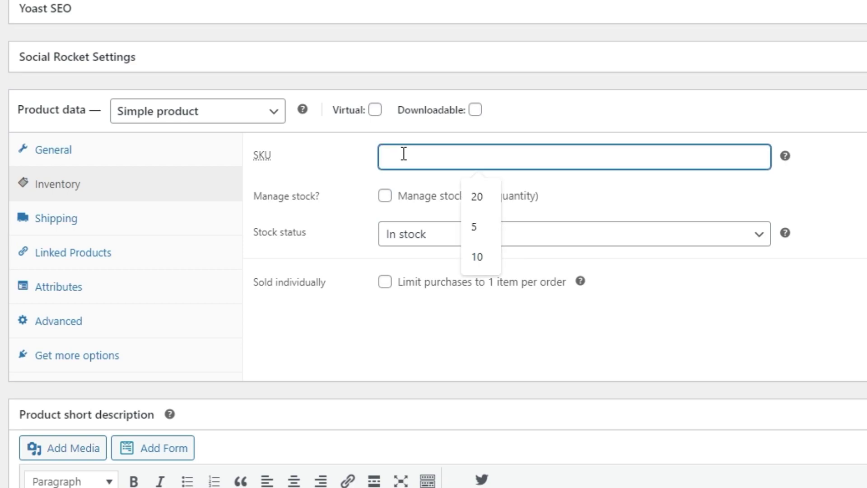
pyautogui.write('(')
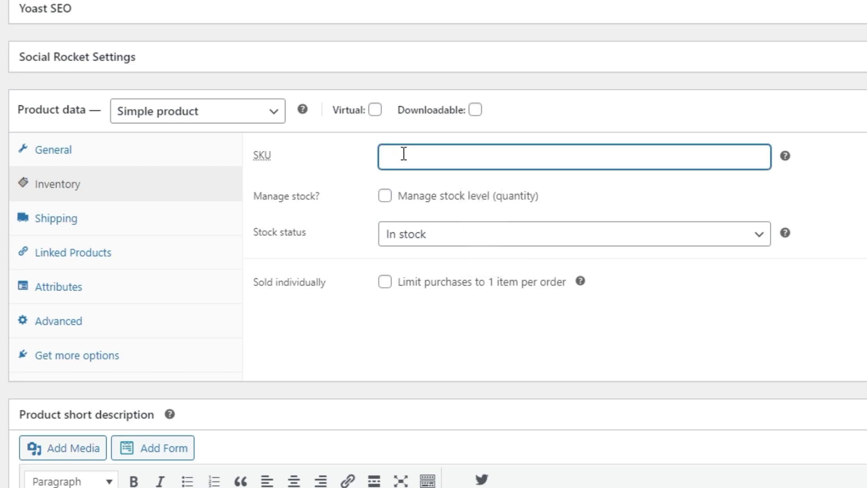
pyautogui.write('5')
pyautogui.click(468, 378)
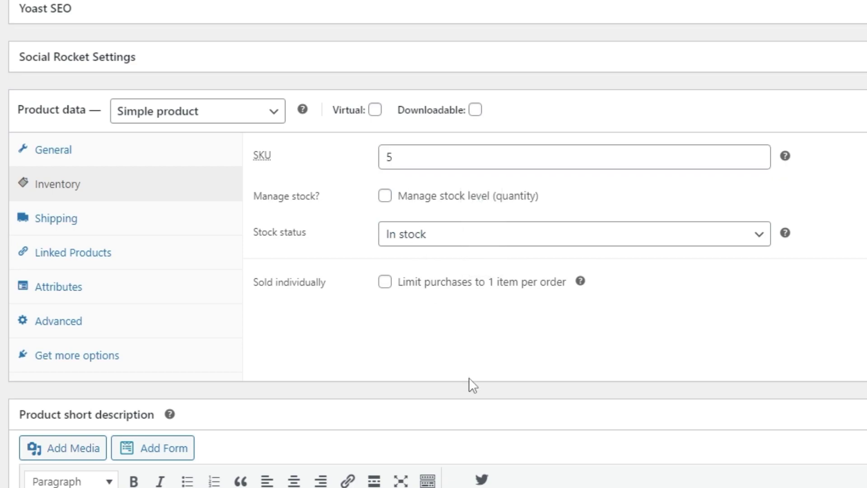
pyautogui.click(138, 221)
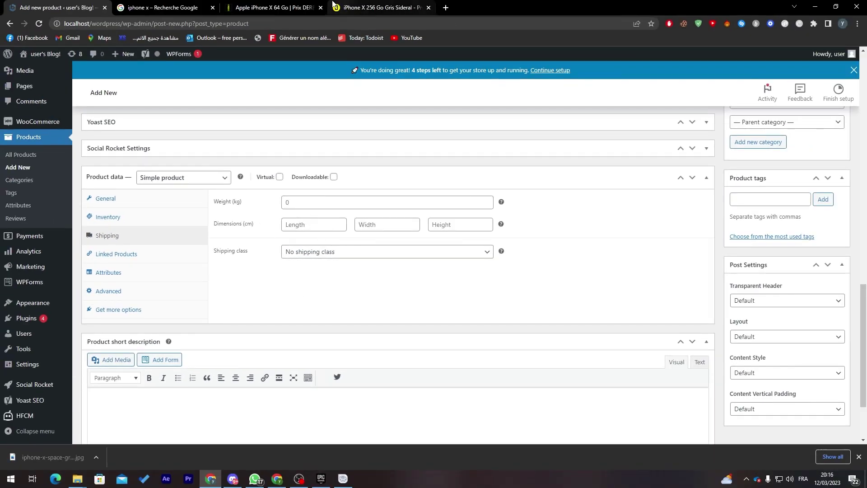
# Paste the spec-sheet dimensions into Length and move the 7,7 part into Width
pyautogui.click(276, 7)
pyautogui.scroll(-7, 864, 106)
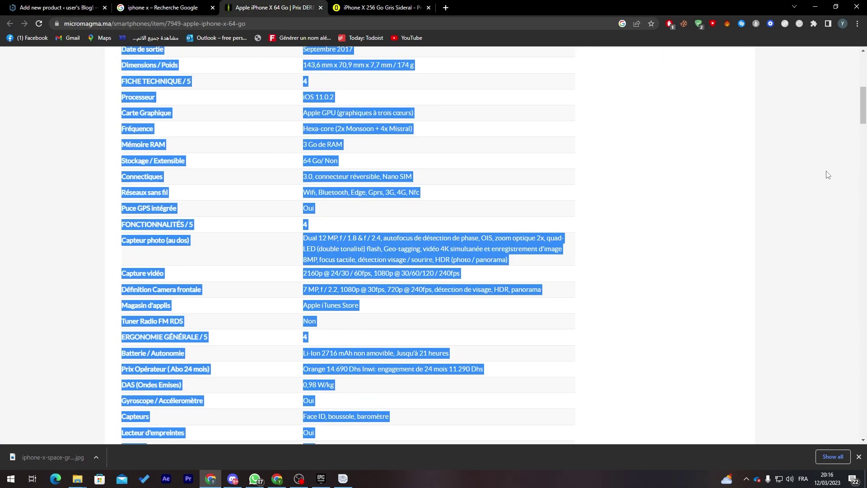
pyautogui.scroll(4, 864, 106)
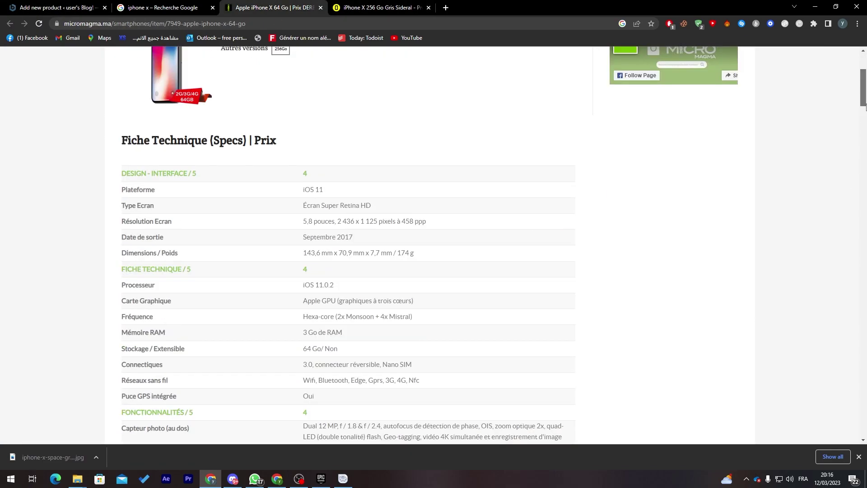
pyautogui.moveTo(437, 257); pyautogui.dragTo(277, 257)
pyautogui.hotkey('ctrl', '1')
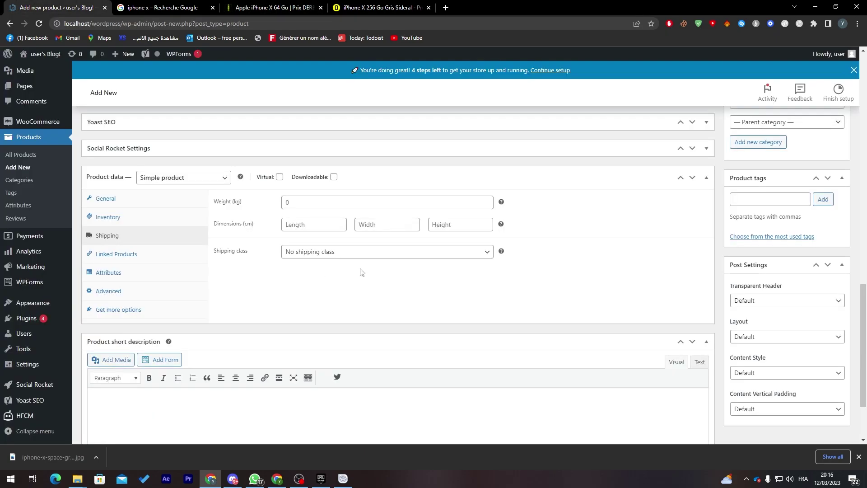
pyautogui.click(311, 226)
pyautogui.hotkey('ctrl', 'v')
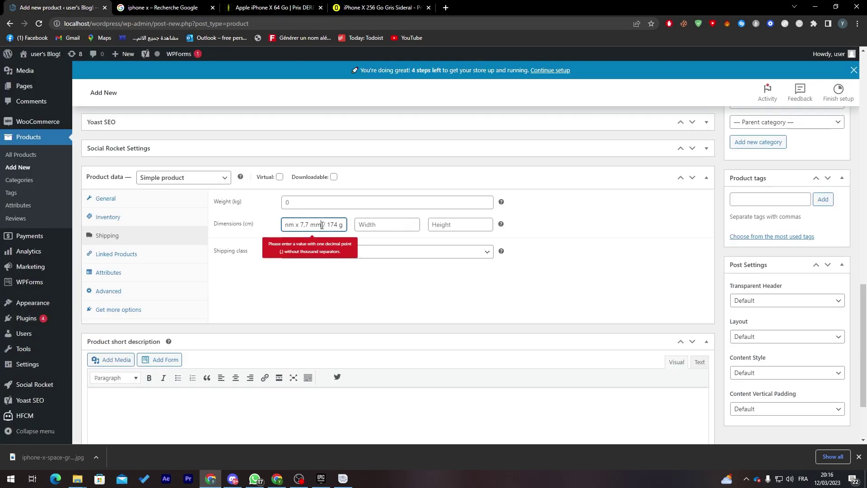
pyautogui.moveTo(322, 225); pyautogui.dragTo(300, 225)
pyautogui.hotkey('ctrl', 'x')
pyautogui.press('Tab')
pyautogui.hotkey('ctrl', 'v')
pyautogui.click(332, 228)
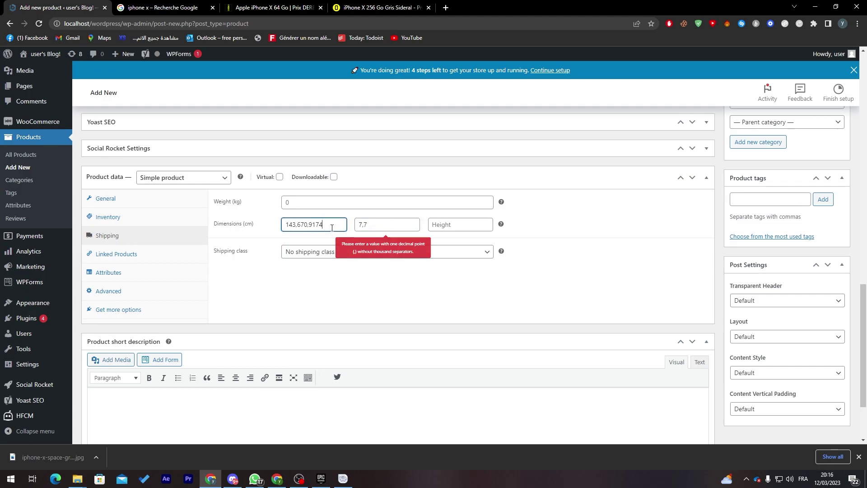
pyautogui.hotkey('ctrl', 'a')
# Replace the Length value with 143,6 copied from the spec page
pyautogui.click(368, 7)
pyautogui.click(235, 6)
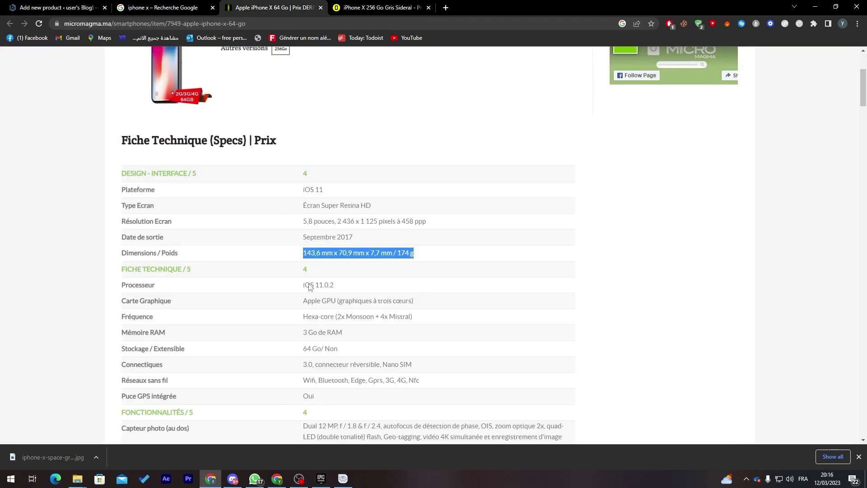
pyautogui.doubleClick(311, 253)
pyautogui.hotkey('ctrl', 'c')
pyautogui.click(46, 9)
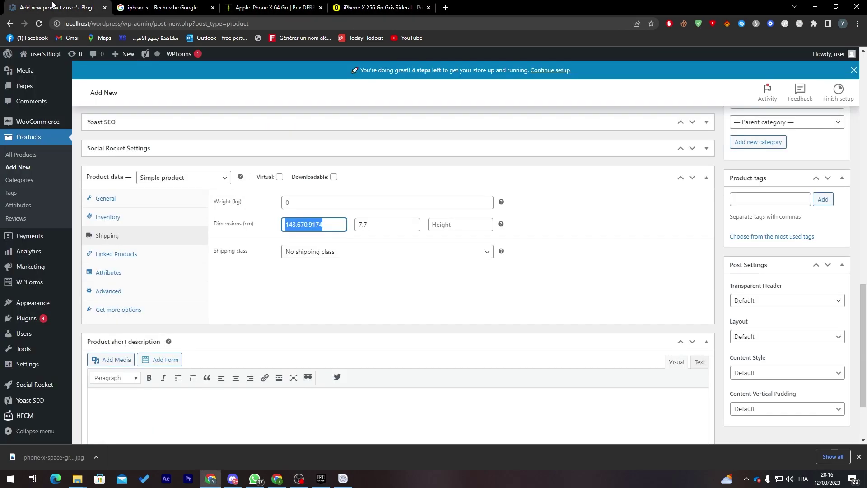
pyautogui.hotkey('ctrl', 'v')
# Copy the 7,7 thickness figure from the spec page into Height
pyautogui.click(391, 4)
pyautogui.click(199, 7)
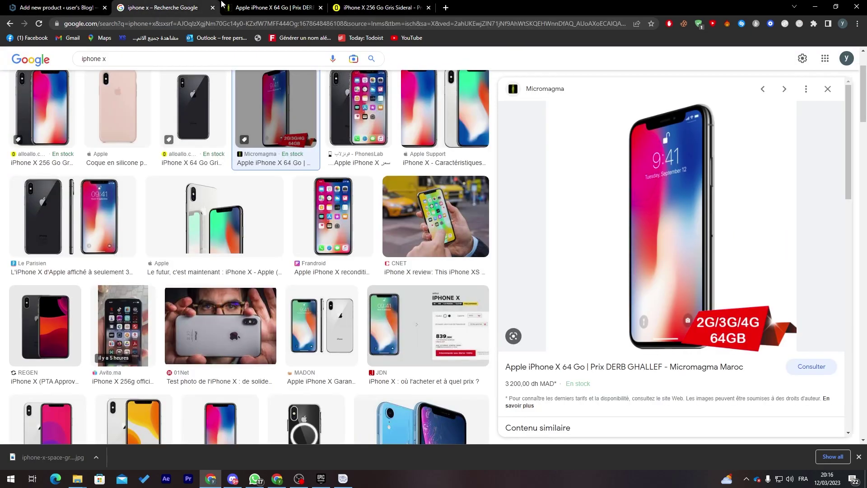
pyautogui.click(271, 8)
pyautogui.doubleClick(375, 252)
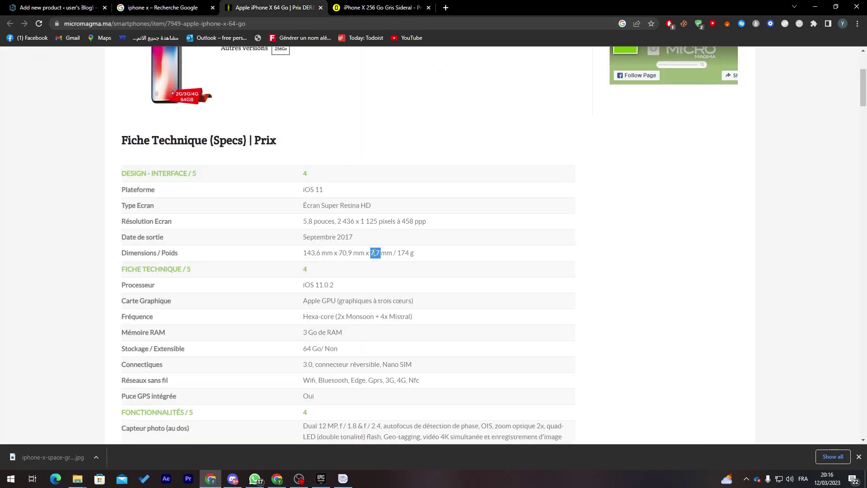
pyautogui.click(53, 6)
pyautogui.click(448, 228)
pyautogui.hotkey('ctrl', 'v')
pyautogui.click(417, 202)
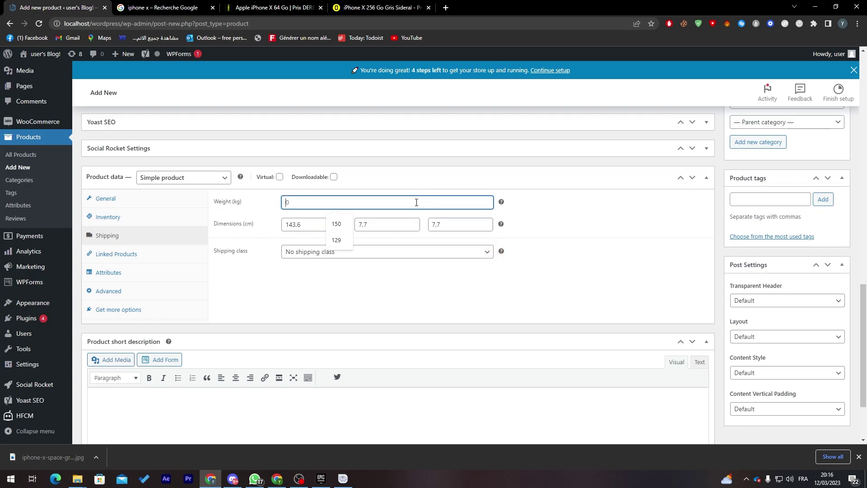
# Enter 174 as the weight, fix the Height separator, and keep no shipping class
pyautogui.click(269, 5)
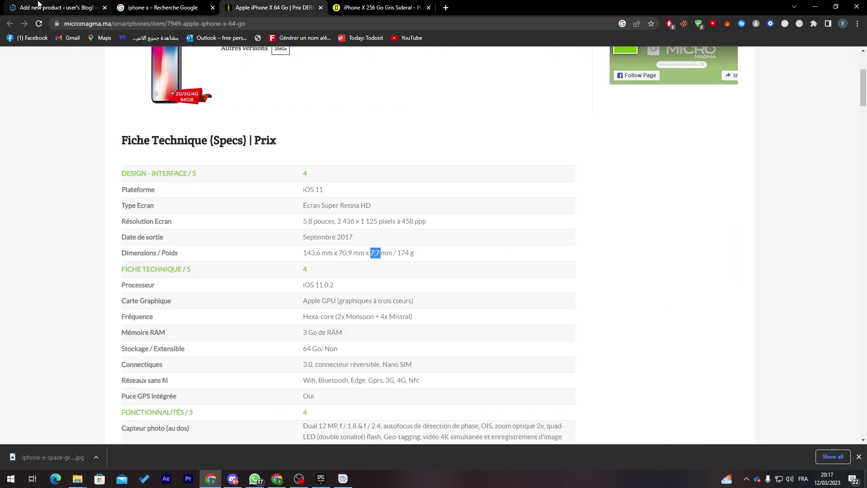
pyautogui.click(54, 4)
pyautogui.write('174')
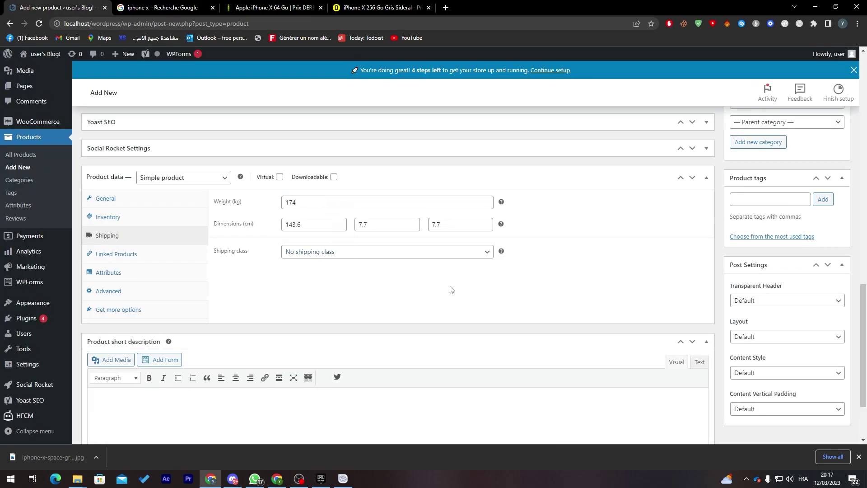
pyautogui.click(435, 231)
pyautogui.write(',')
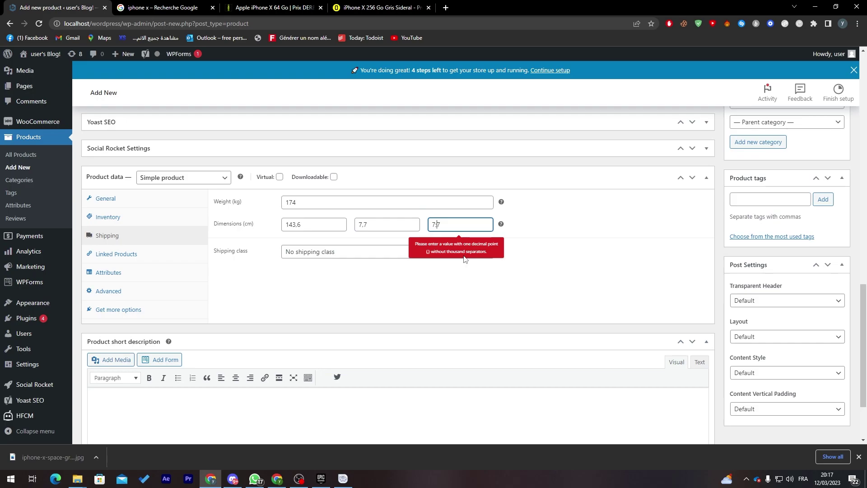
pyautogui.press('BackSpace')
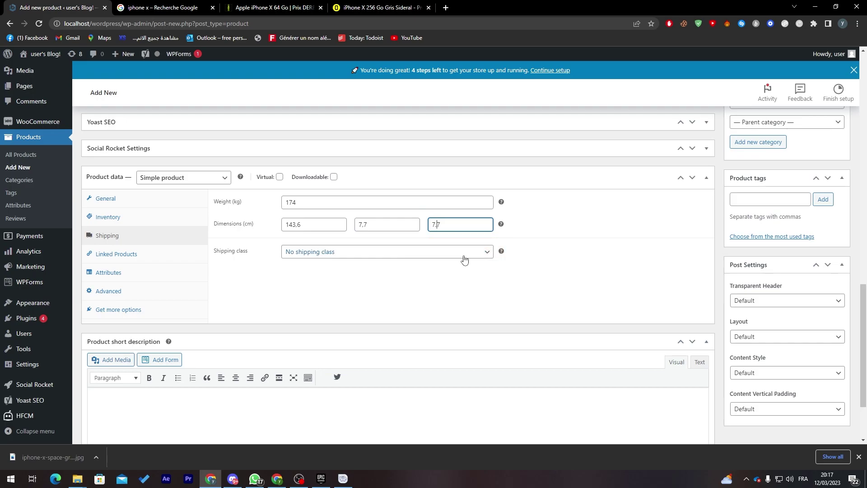
pyautogui.click(505, 282)
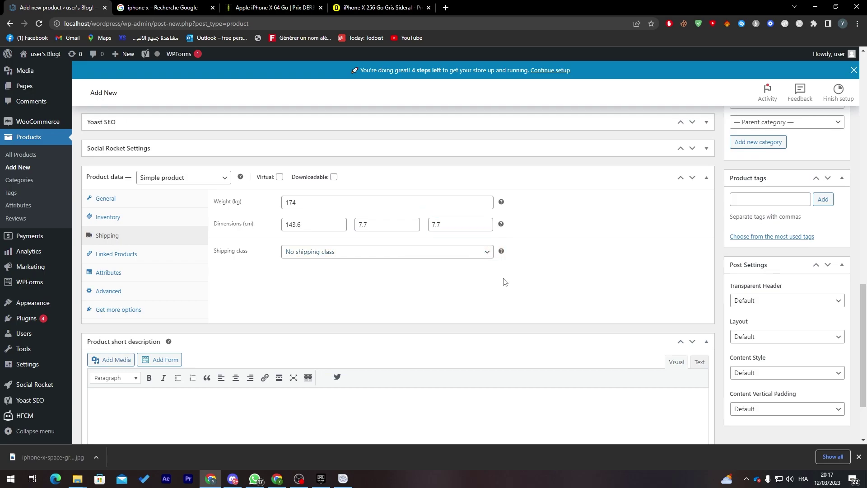
pyautogui.click(308, 251)
pyautogui.click(284, 261)
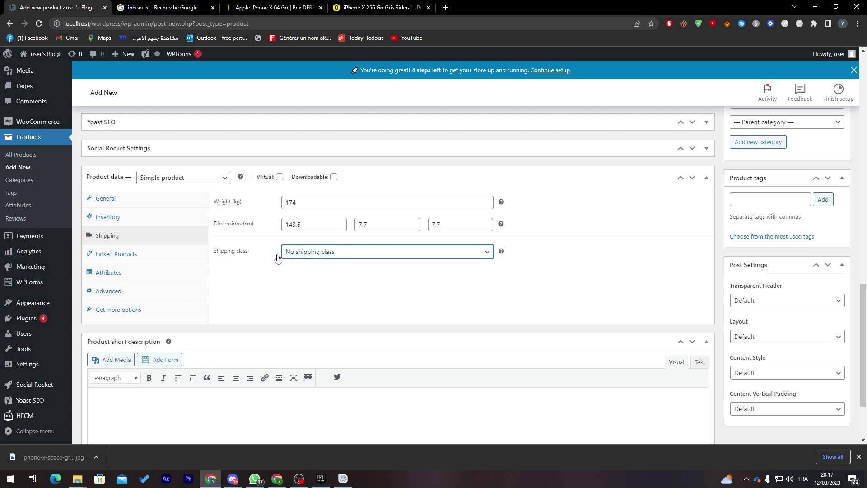
# Check Linked products, then add a custom product attribute under Attributes
pyautogui.click(121, 257)
pyautogui.click(328, 206)
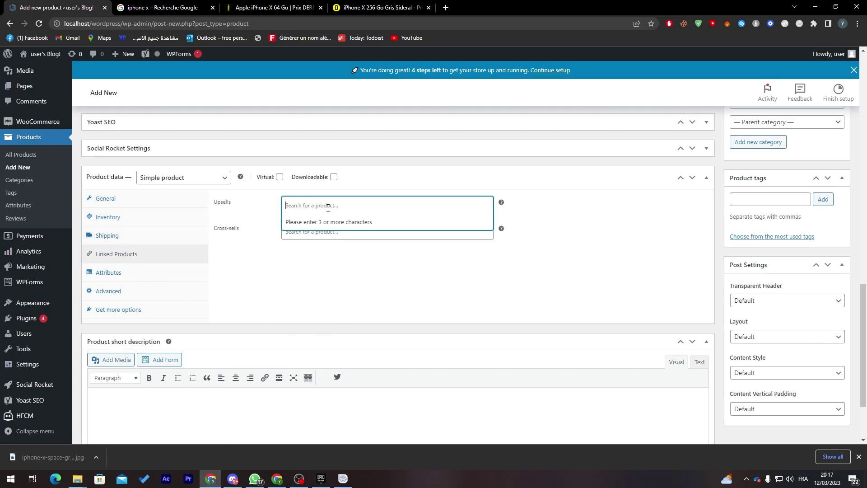
pyautogui.click(325, 265)
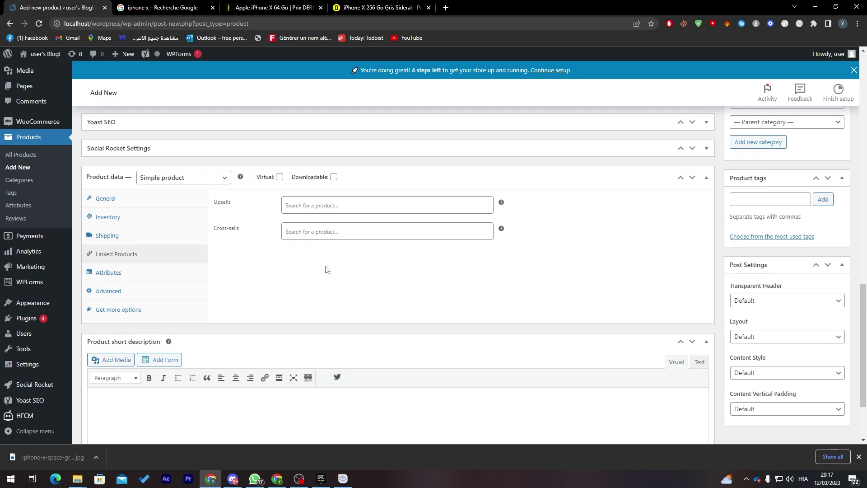
pyautogui.click(156, 277)
pyautogui.click(288, 201)
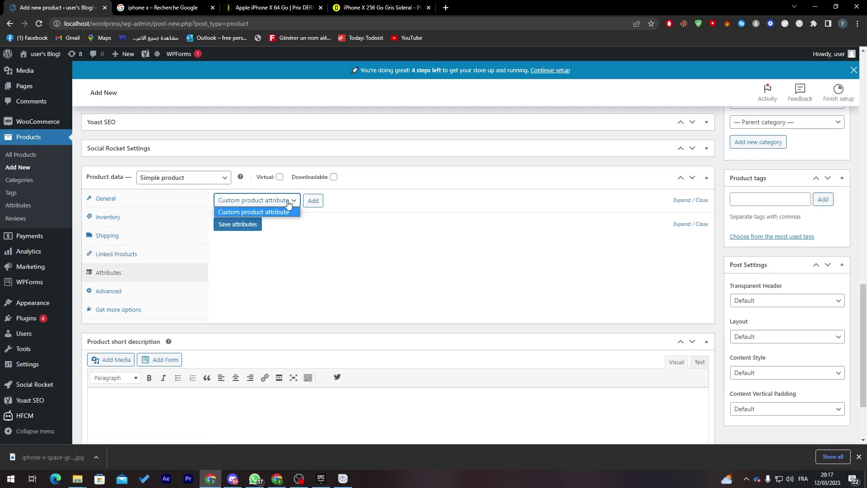
pyautogui.click(291, 212)
pyautogui.click(313, 202)
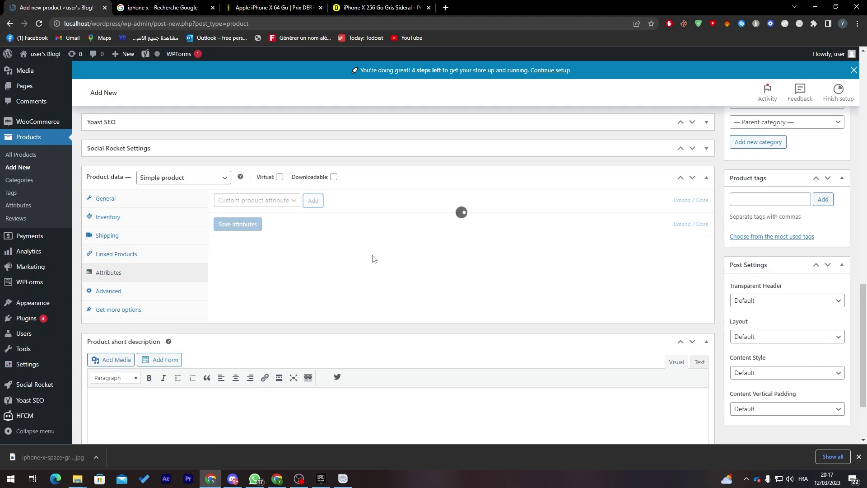
pyautogui.click(280, 256)
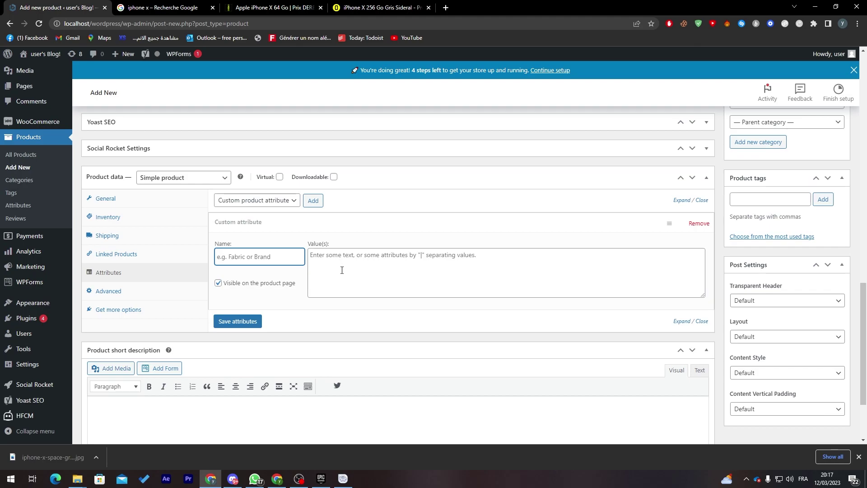
# On the Advanced tab, enter the purchase note 'New iphone' and set Menu order to 1
pyautogui.click(139, 293)
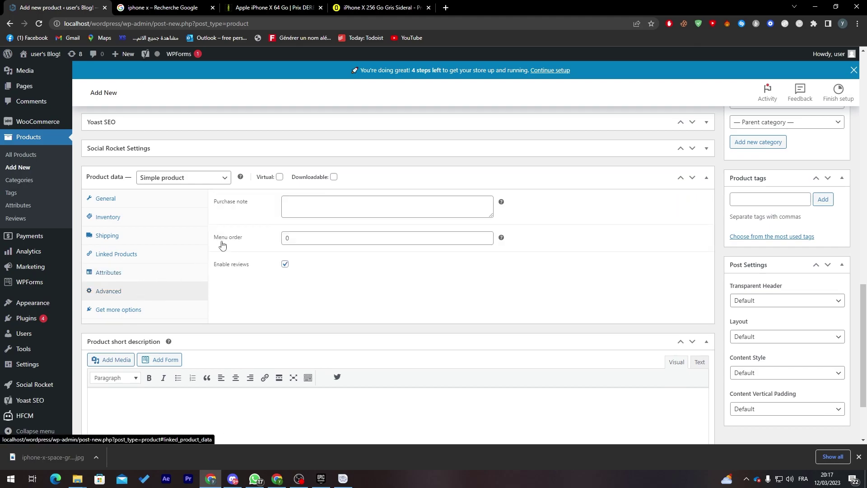
pyautogui.click(316, 210)
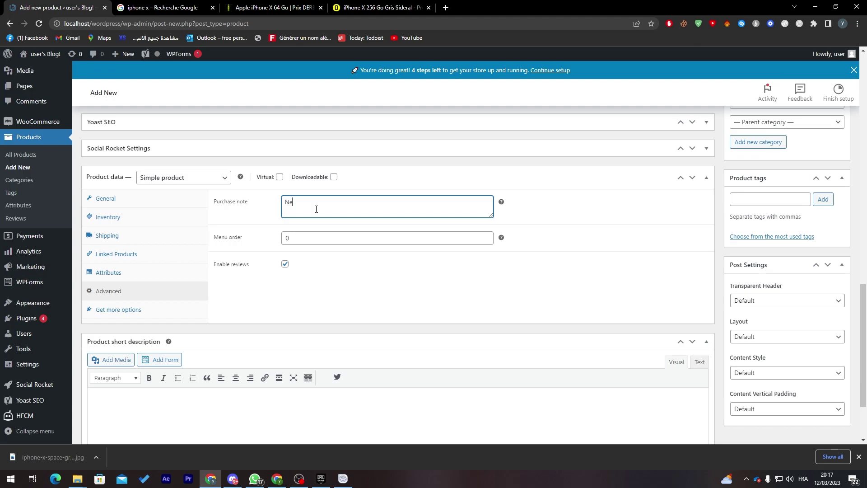
pyautogui.write('New iphone')
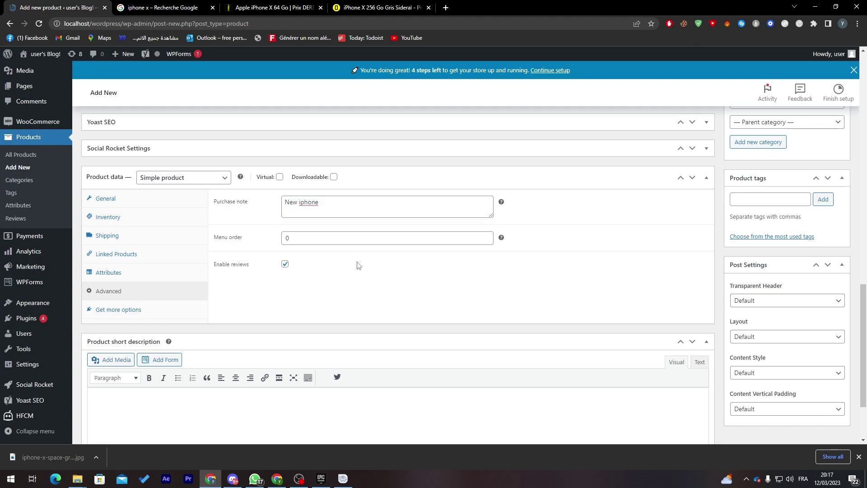
pyautogui.click(321, 238)
pyautogui.write('1')
pyautogui.click(346, 294)
pyautogui.click(109, 314)
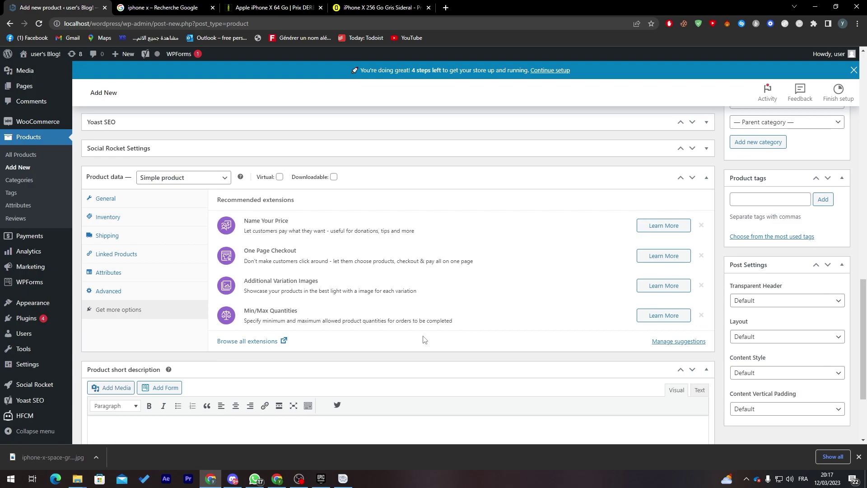
# Copy the title 'Apple iPhone X 64 Go | Prix DERB GHALLEF' into Product short description
pyautogui.moveTo(863, 316); pyautogui.dragTo(862, 337)
pyautogui.scroll(-2, 215, 348)
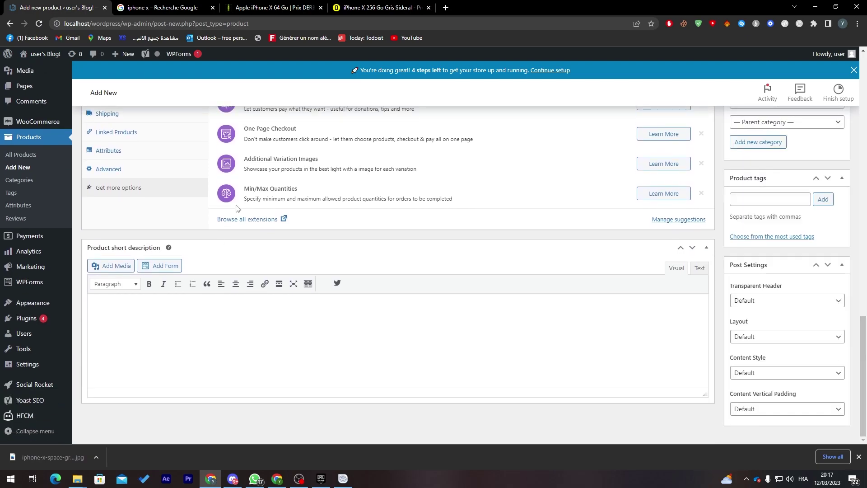
pyautogui.click(271, 7)
pyautogui.scroll(-10, 865, 151)
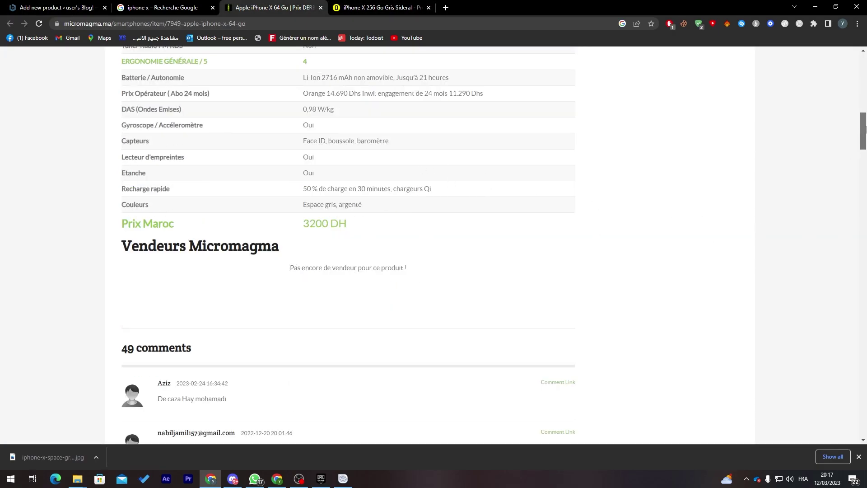
pyautogui.scroll(15, 865, 129)
pyautogui.tripleClick(361, 165)
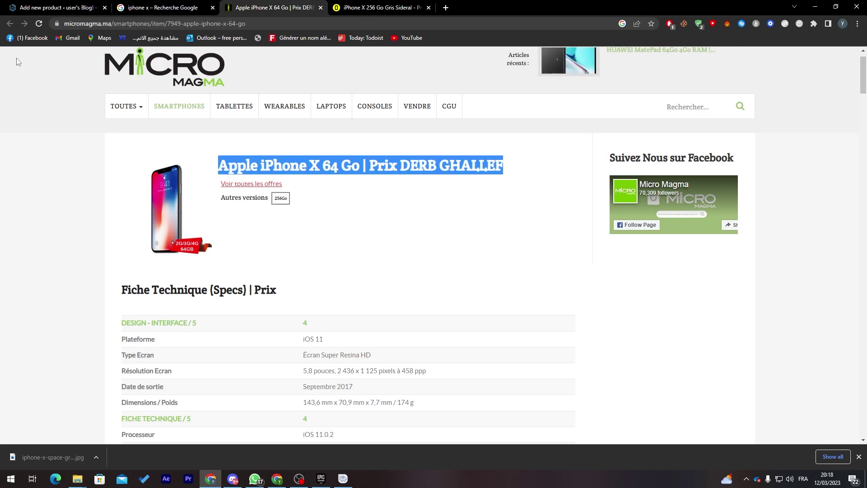
pyautogui.click(45, 7)
pyautogui.hotkey('ctrl', 'v')
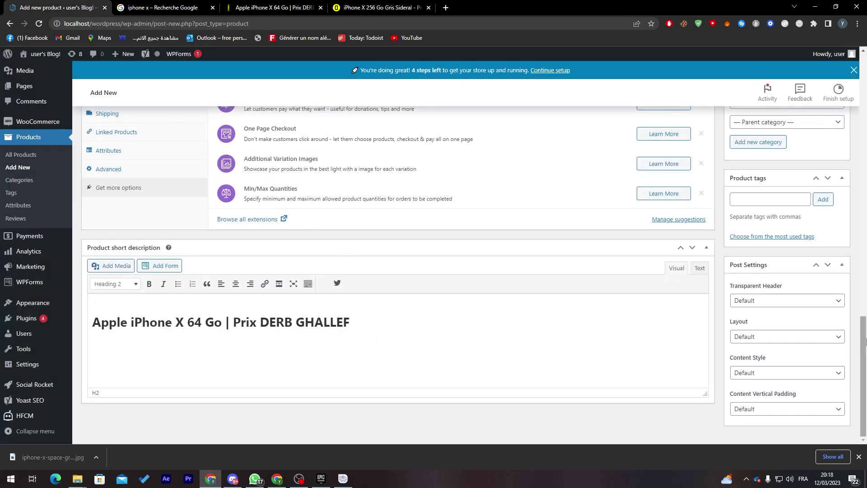
pyautogui.scroll(5, 846, 399)
pyautogui.scroll(-4, 847, 398)
pyautogui.scroll(3, 846, 398)
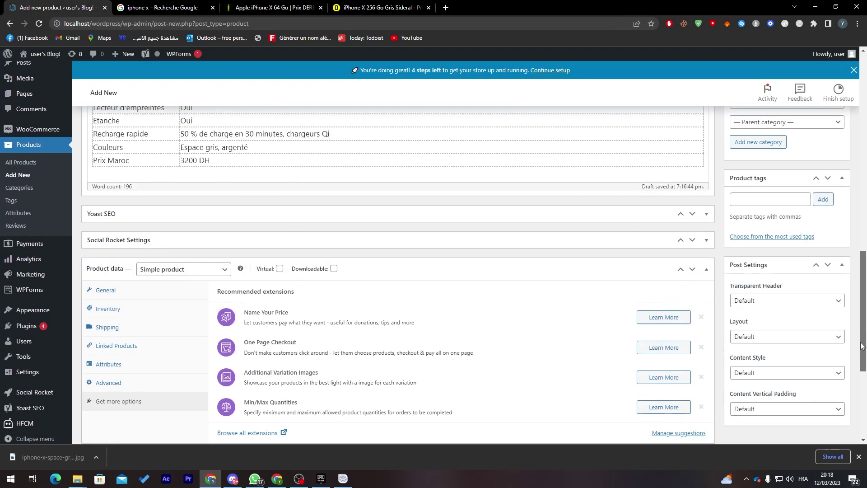
# Add the product tags APPLE, IPHONE X, IPHONE and 2023
pyautogui.click(773, 200)
pyautogui.write('APPL')
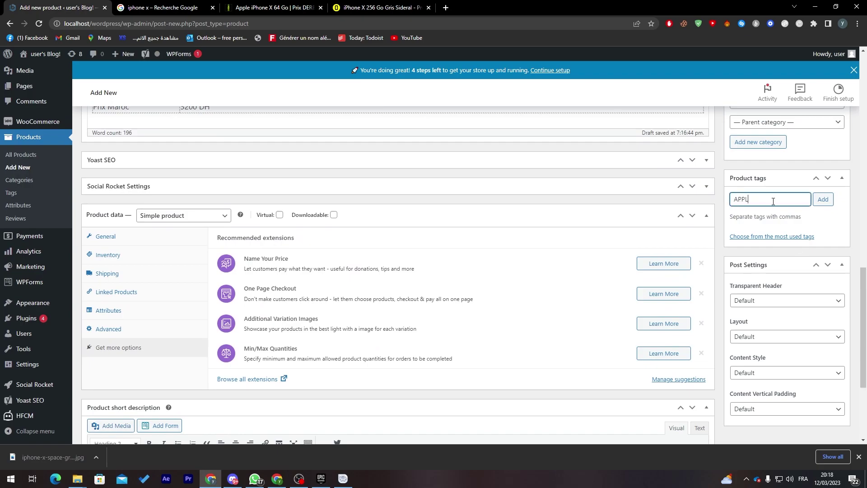
pyautogui.write('E')
pyautogui.press('Return')
pyautogui.write('IPHON')
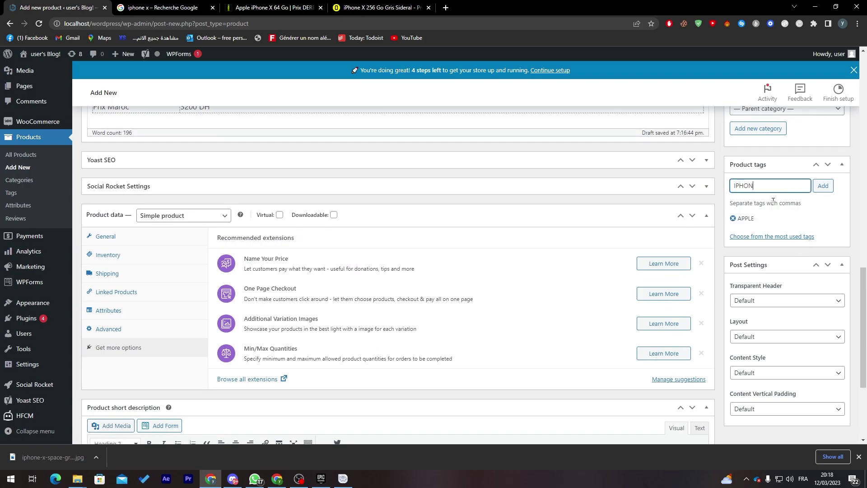
pyautogui.write('E X')
pyautogui.press('Return')
pyautogui.write('IPO')
pyautogui.press('BackSpace')
pyautogui.write('HONE')
pyautogui.press('Return')
pyautogui.write('2023')
pyautogui.press('Return')
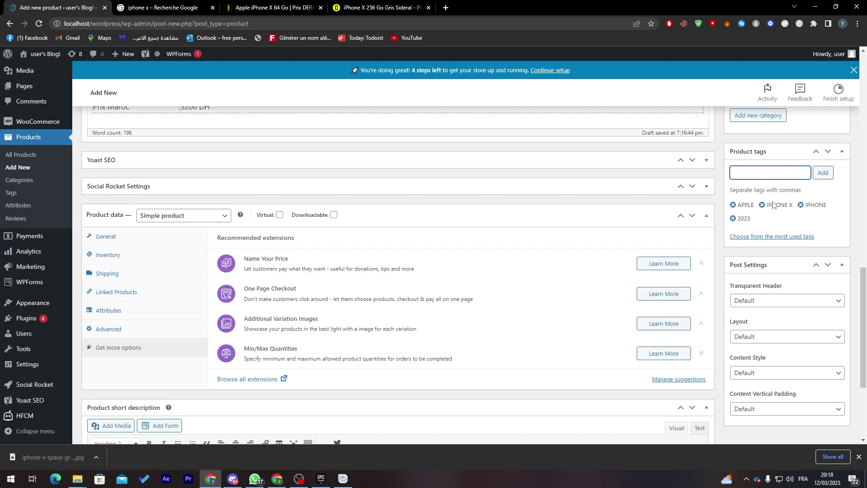
# Set Transparent Header to Disable, Layout to Normal, Content Style to Boxed, padding Default
pyautogui.click(784, 301)
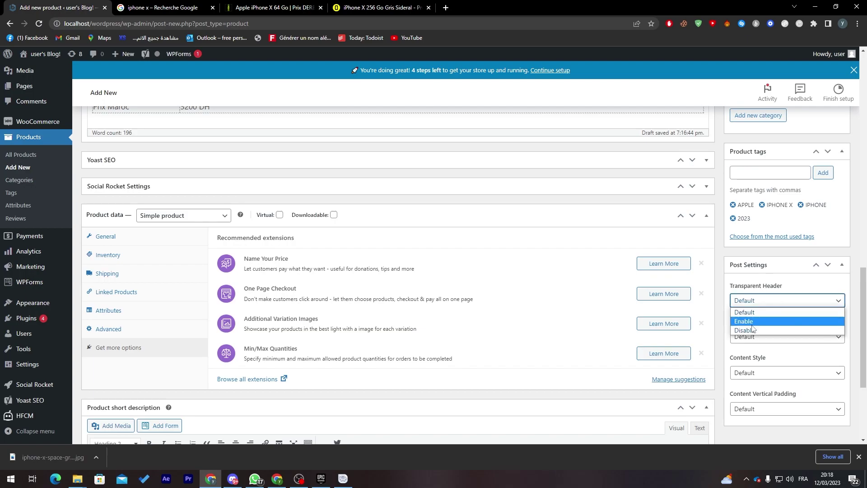
pyautogui.click(750, 311)
pyautogui.click(750, 301)
pyautogui.click(745, 321)
pyautogui.click(744, 302)
pyautogui.click(743, 332)
pyautogui.click(744, 337)
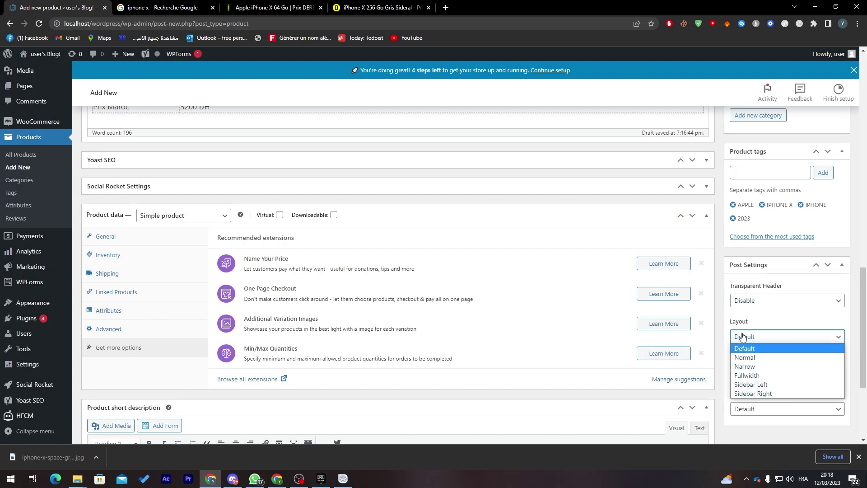
pyautogui.click(745, 357)
pyautogui.click(754, 373)
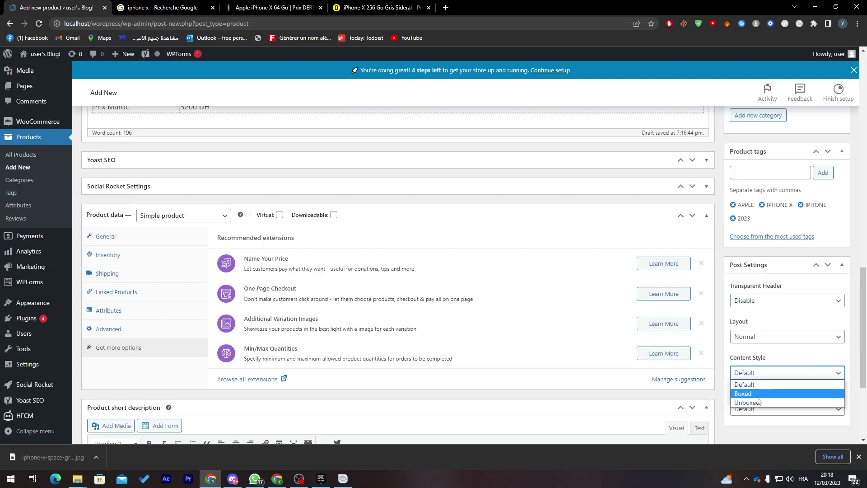
pyautogui.click(757, 395)
pyautogui.click(755, 410)
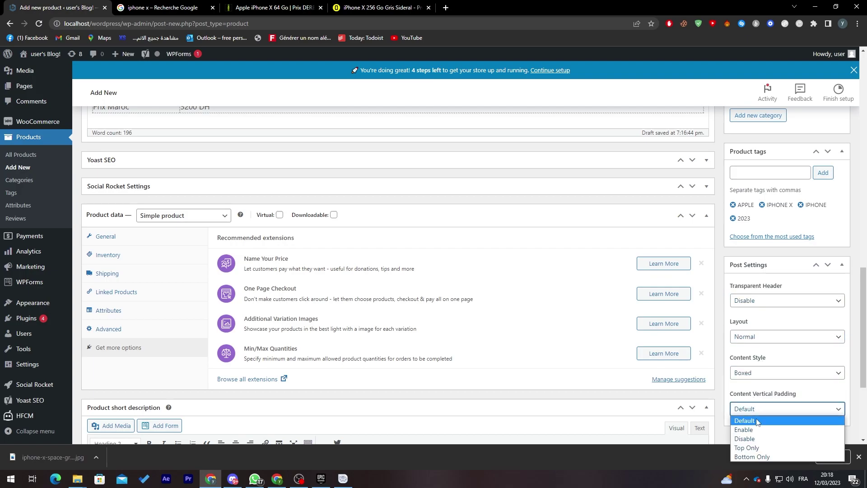
pyautogui.click(757, 422)
pyautogui.moveTo(863, 328); pyautogui.dragTo(866, 103)
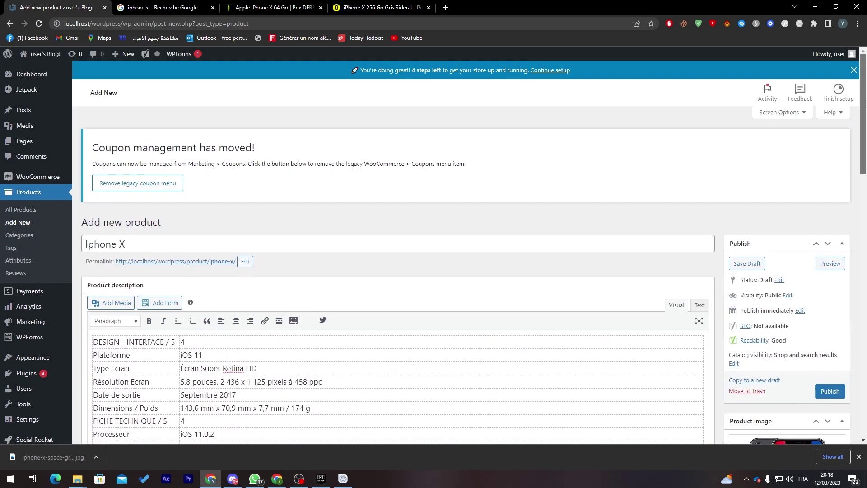
# Publish the Iphone X product and open its live storefront page
pyautogui.click(829, 392)
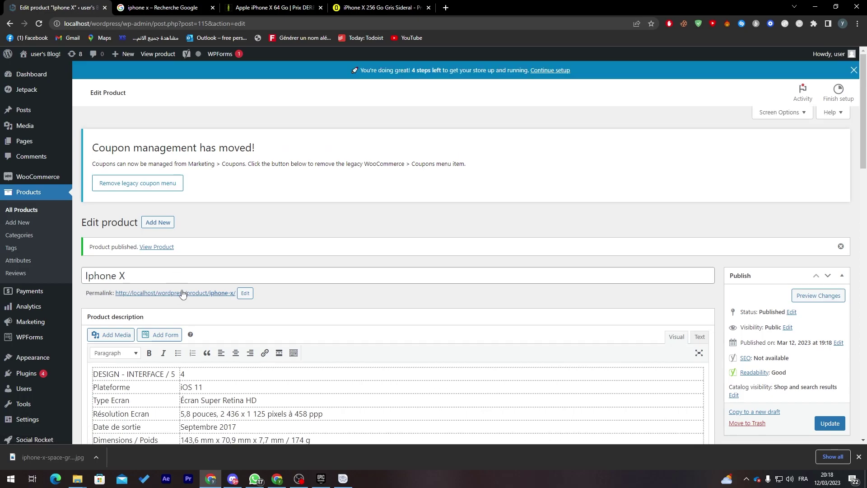
pyautogui.click(160, 293)
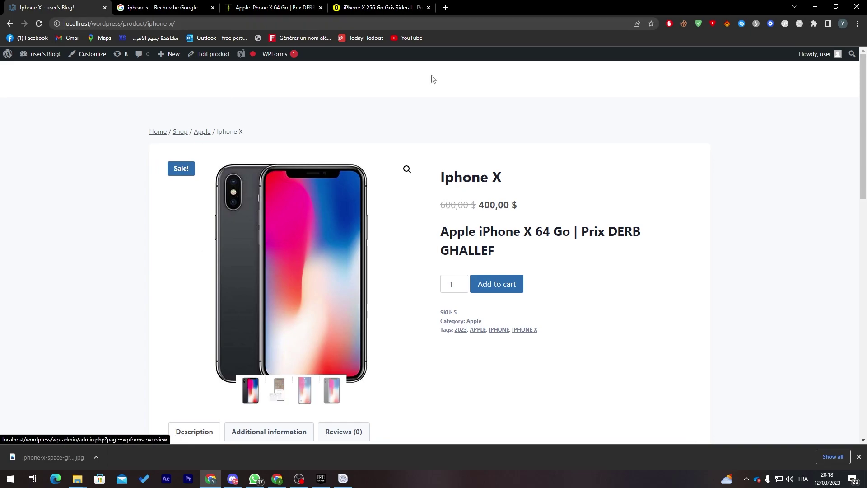
pyautogui.scroll(-1, 343, 149)
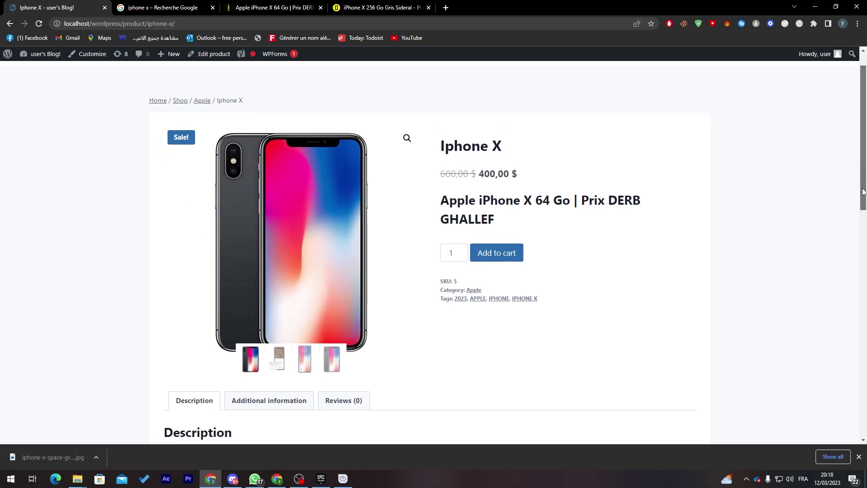
pyautogui.moveTo(181, 136); pyautogui.dragTo(167, 148)
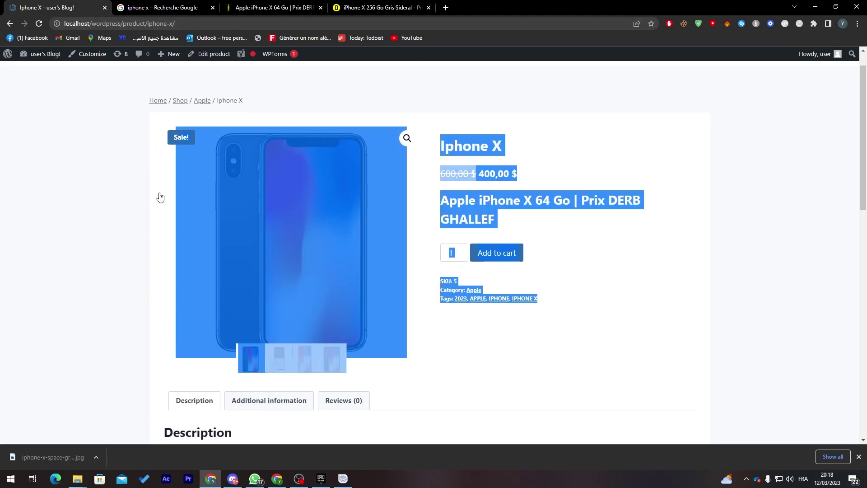
pyautogui.click(158, 195)
# Preview each product gallery image, including the dark phone and AirPods pictures
pyautogui.click(305, 366)
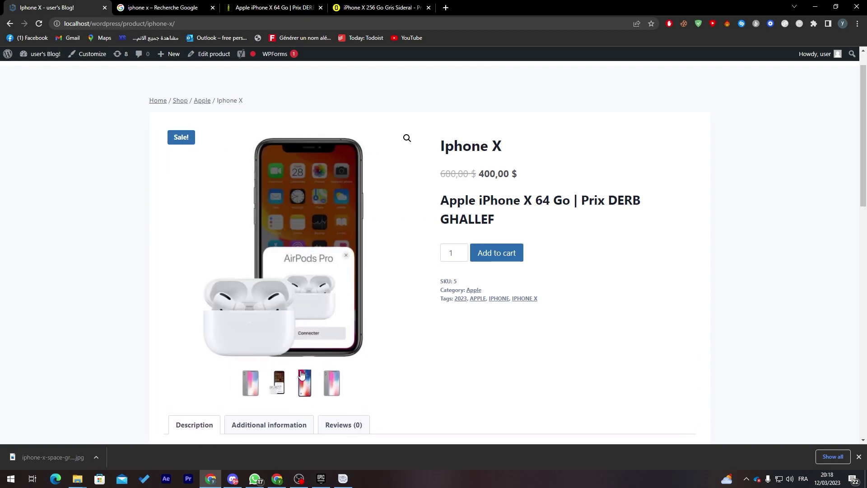
pyautogui.click(252, 296)
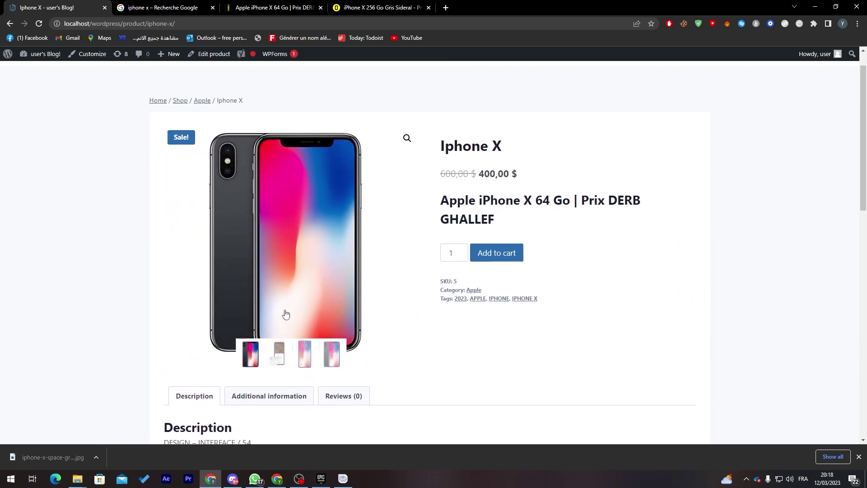
pyautogui.click(278, 357)
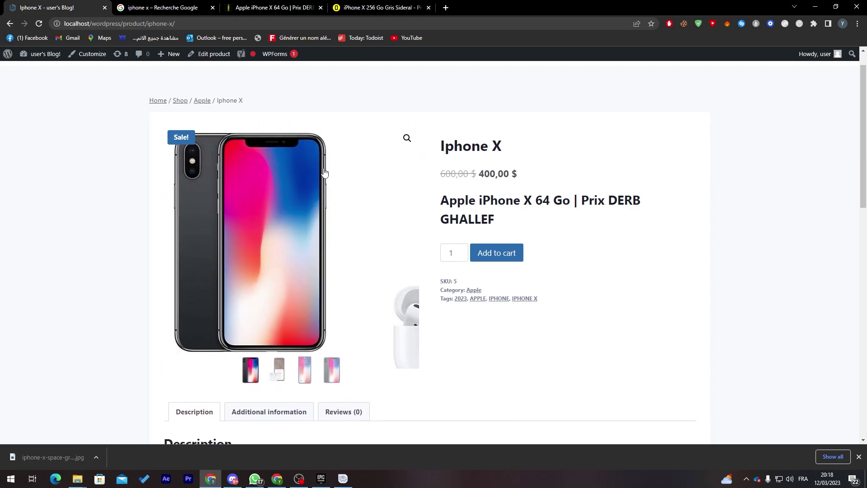
pyautogui.click(285, 371)
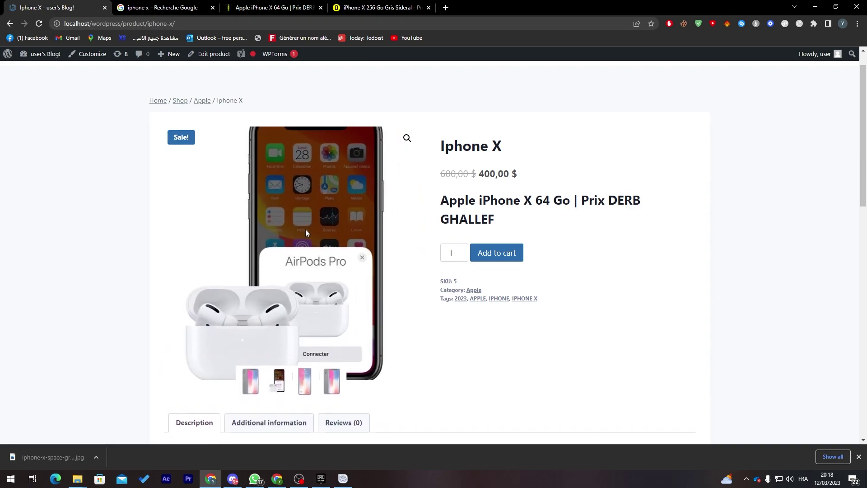
pyautogui.click(305, 383)
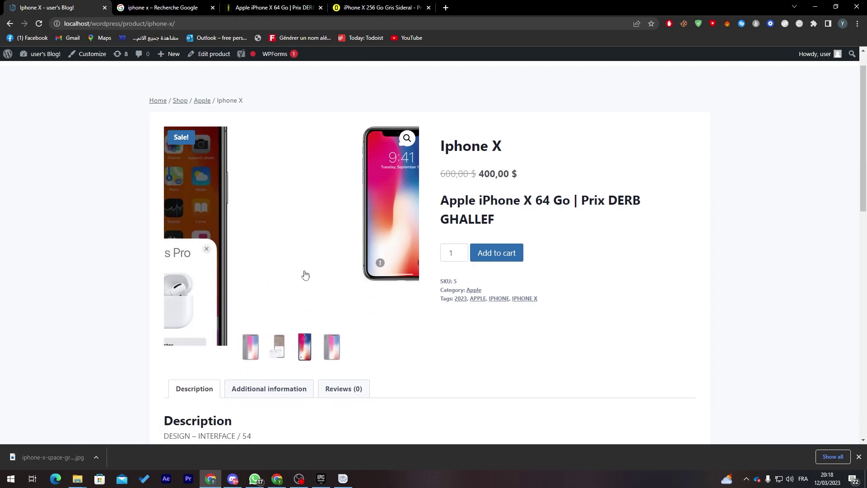
pyautogui.click(327, 296)
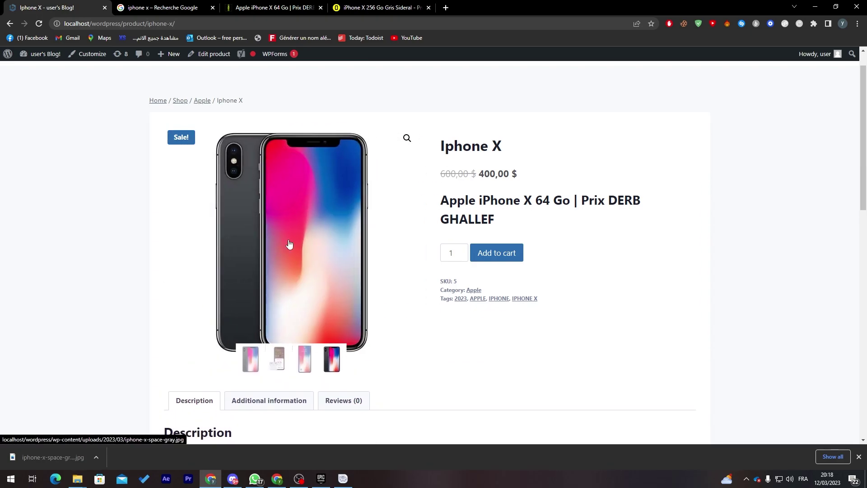
# Highlight the product title, the struck-through original price and the subtitle text
pyautogui.tripleClick(488, 158)
pyautogui.moveTo(477, 174); pyautogui.dragTo(510, 175)
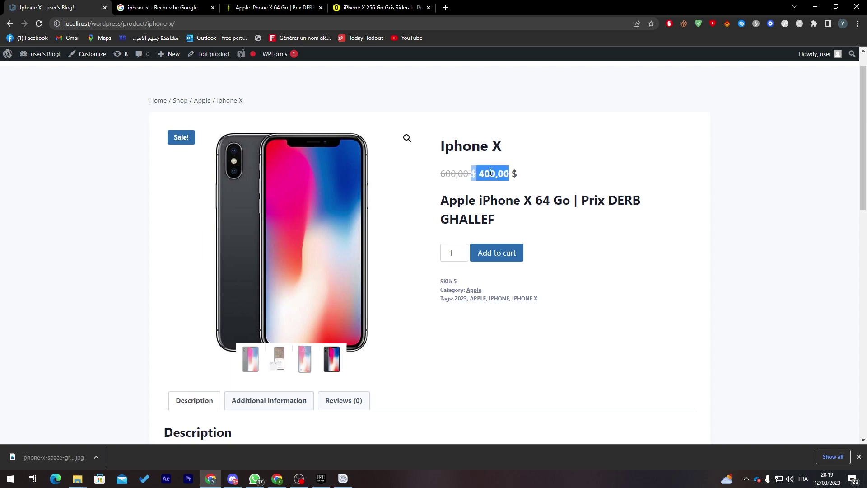
pyautogui.click(510, 175)
pyautogui.moveTo(445, 206); pyautogui.dragTo(518, 209)
pyautogui.click(519, 209)
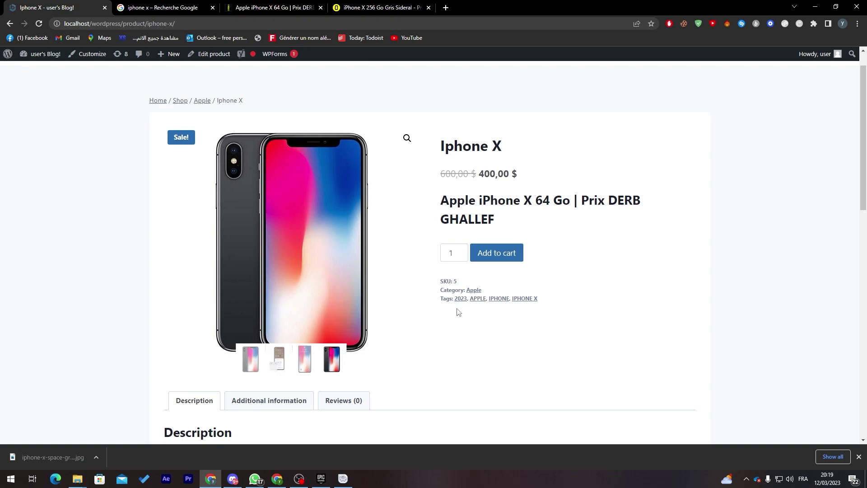
# View the Additional information tab showing the product's weight and dimensions
pyautogui.scroll(-10, 835, 271)
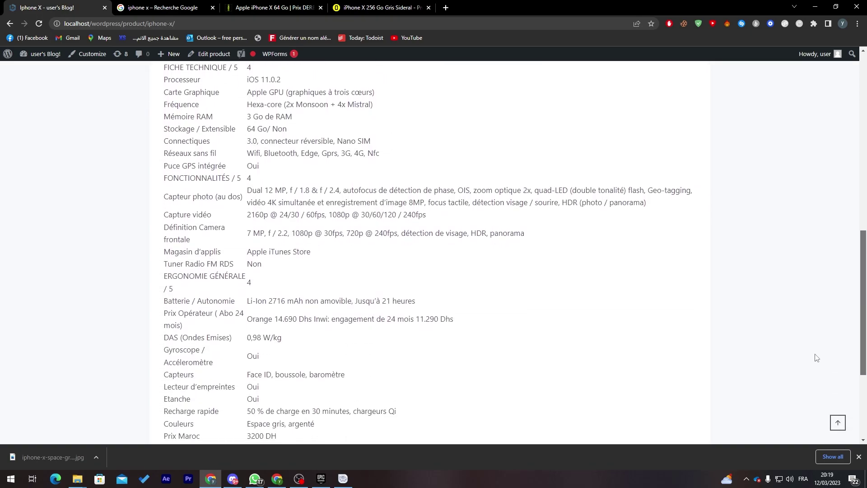
pyautogui.scroll(-3, 817, 357)
pyautogui.scroll(7, 831, 344)
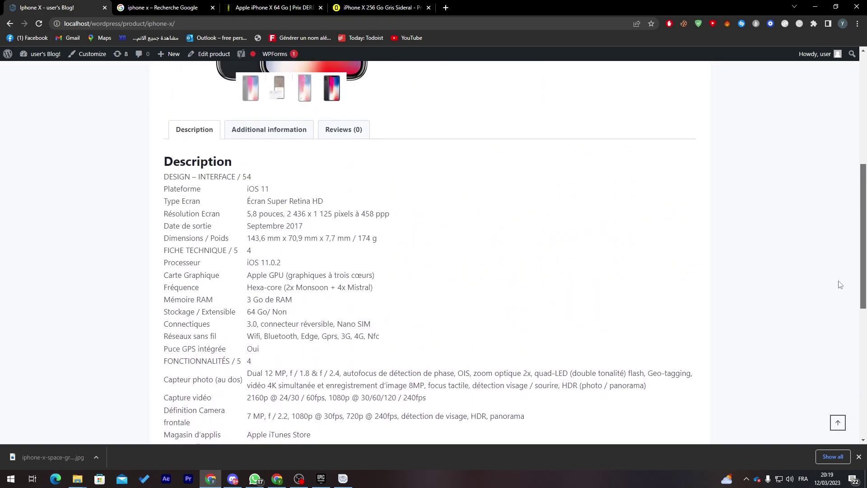
pyautogui.scroll(2, 830, 275)
pyautogui.click(260, 207)
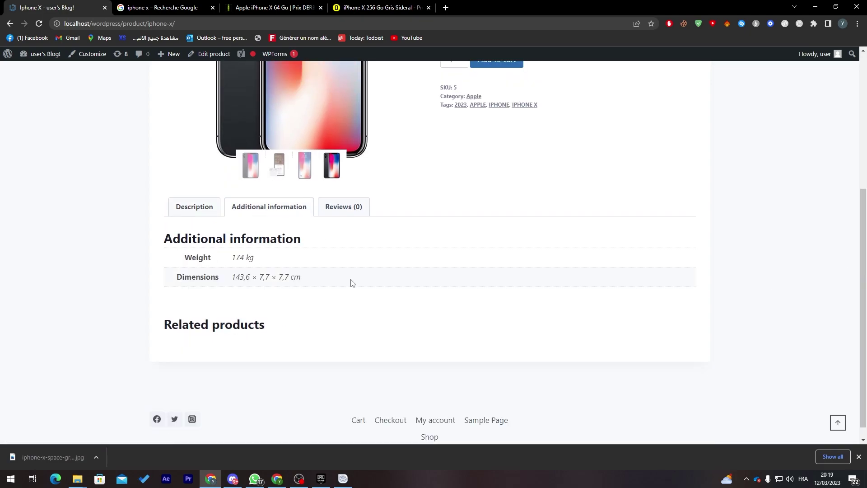
pyautogui.moveTo(353, 283); pyautogui.dragTo(132, 238)
pyautogui.click(233, 271)
# Write the 'Realy good quality' review, rate it five stars, and submit it
pyautogui.click(345, 208)
pyautogui.click(536, 315)
pyautogui.write('1')
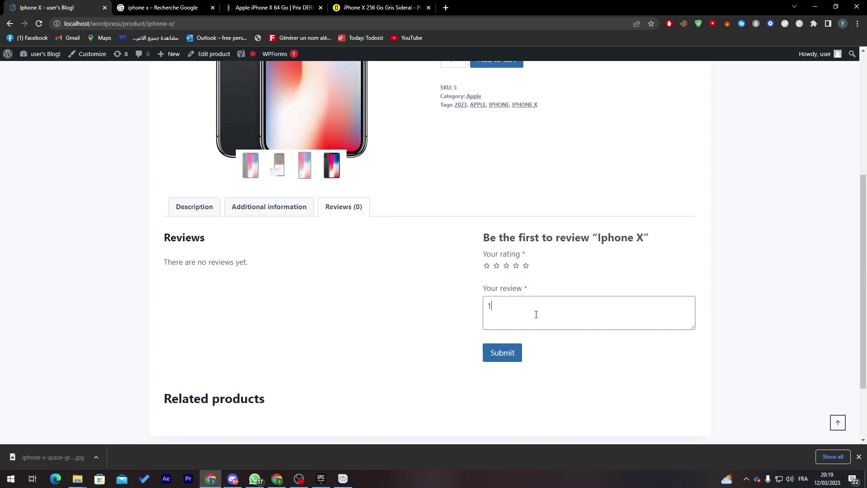
pyautogui.write('23423434342')
pyautogui.hotkey('ctrl', 'a')
pyautogui.write('R')
pyautogui.click(525, 266)
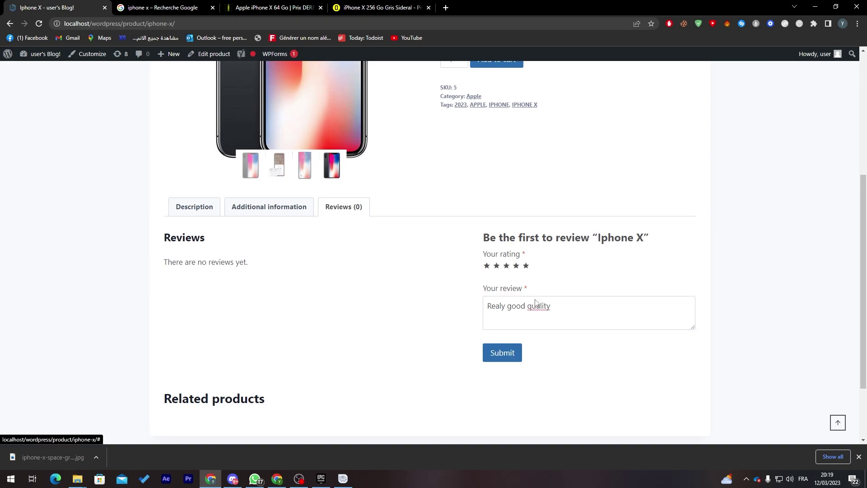
pyautogui.click(511, 355)
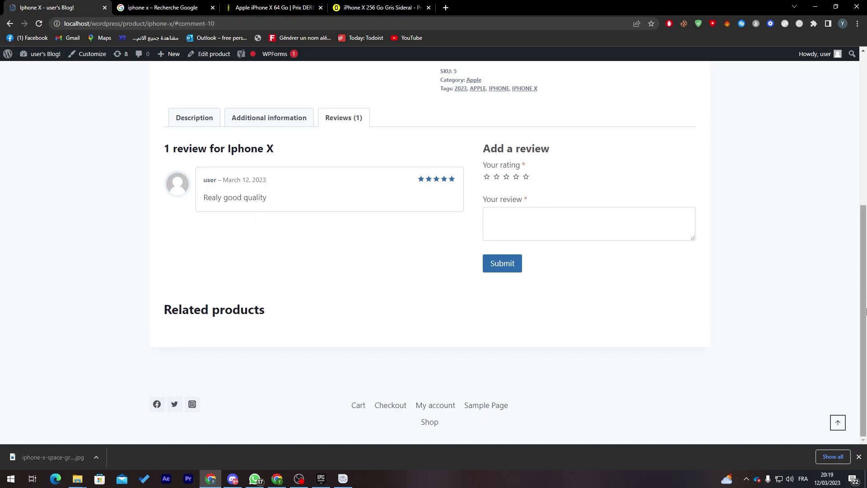
pyautogui.moveTo(863, 312); pyautogui.dragTo(858, 176)
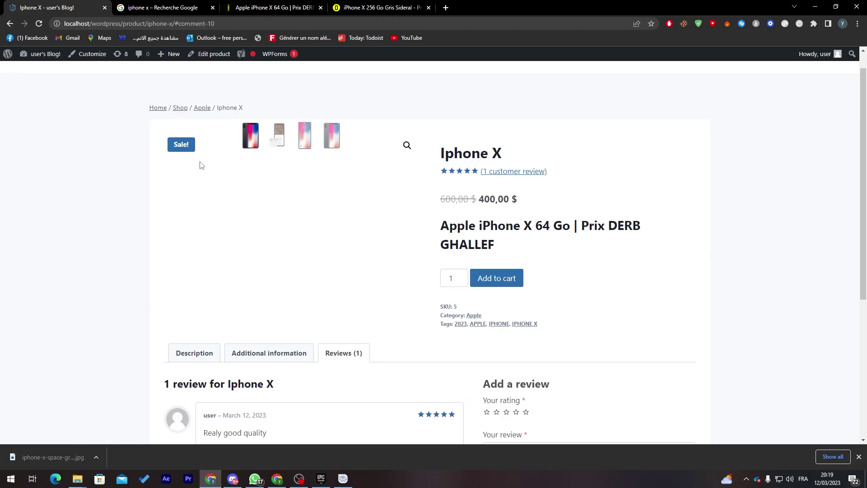
# Go to the Shop page and display its products in list view
pyautogui.click(183, 109)
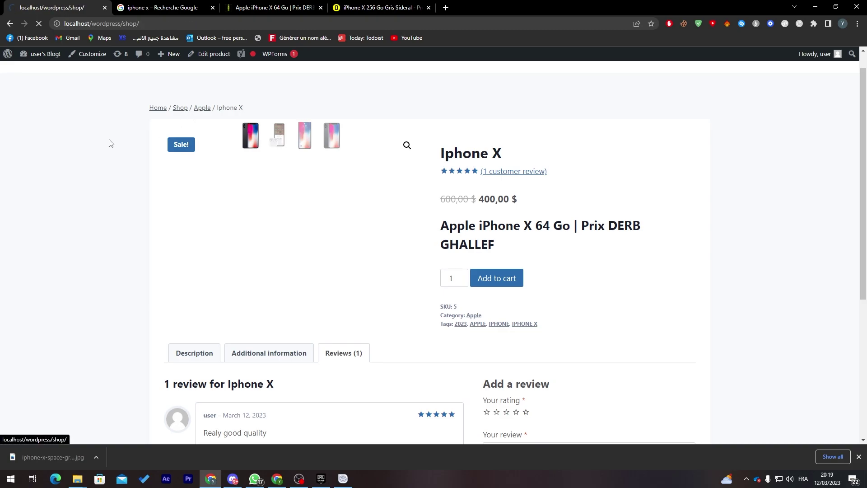
pyautogui.scroll(-4, 842, 354)
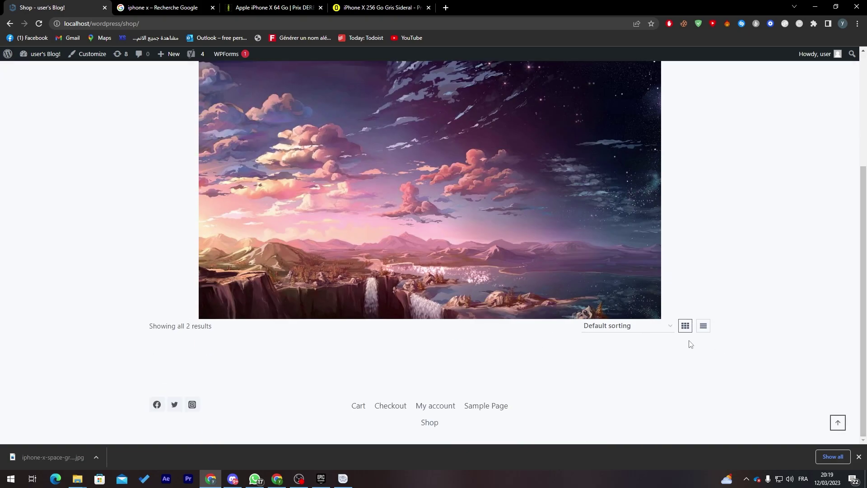
pyautogui.click(663, 325)
pyautogui.click(685, 326)
pyautogui.click(703, 326)
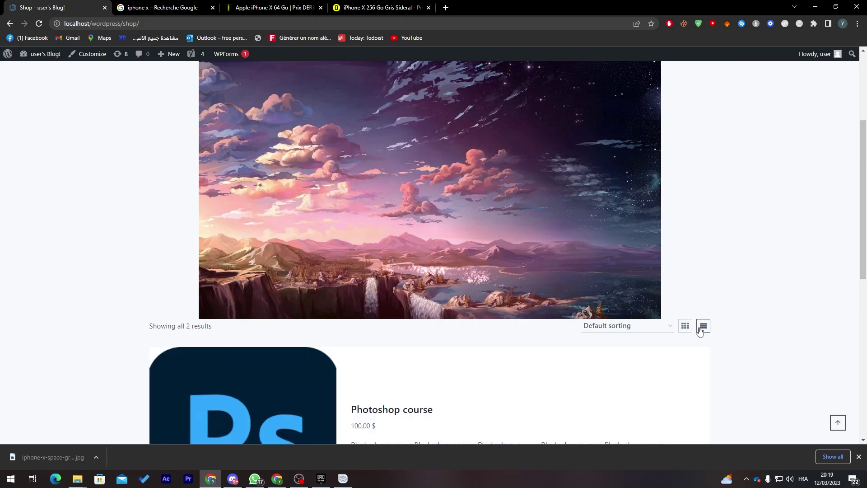
pyautogui.moveTo(864, 216)
pyautogui.mouseDown()
pyautogui.moveTo(846, 351)
pyautogui.moveTo(232, 342)
pyautogui.moveTo(865, 230)
pyautogui.mouseUp()
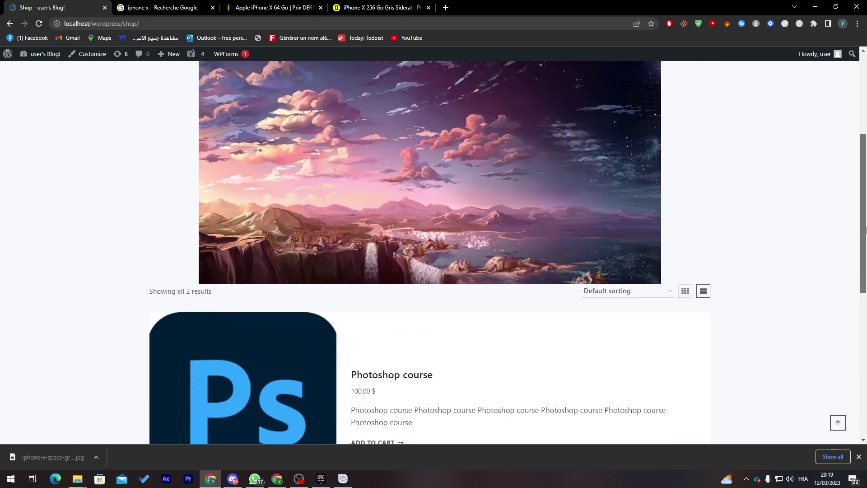
pyautogui.scroll(-7, 865, 230)
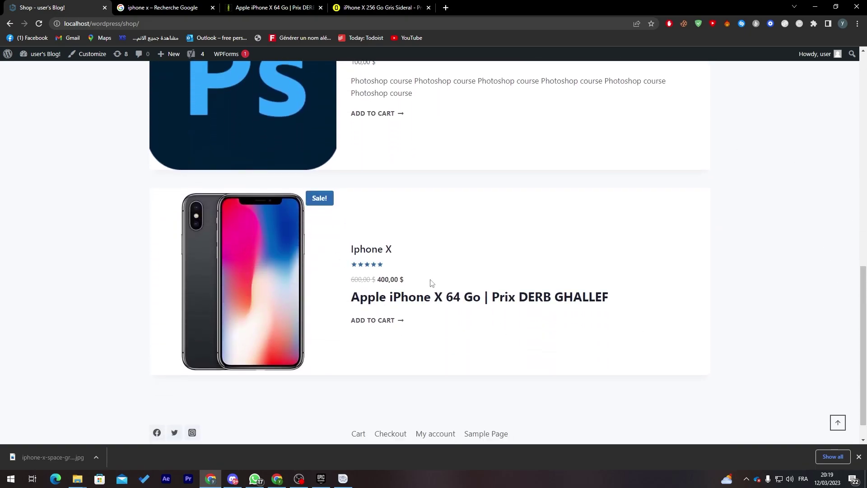
# Open the Iphone X product from the list and return to the Shop page
pyautogui.moveTo(350, 297); pyautogui.dragTo(482, 312)
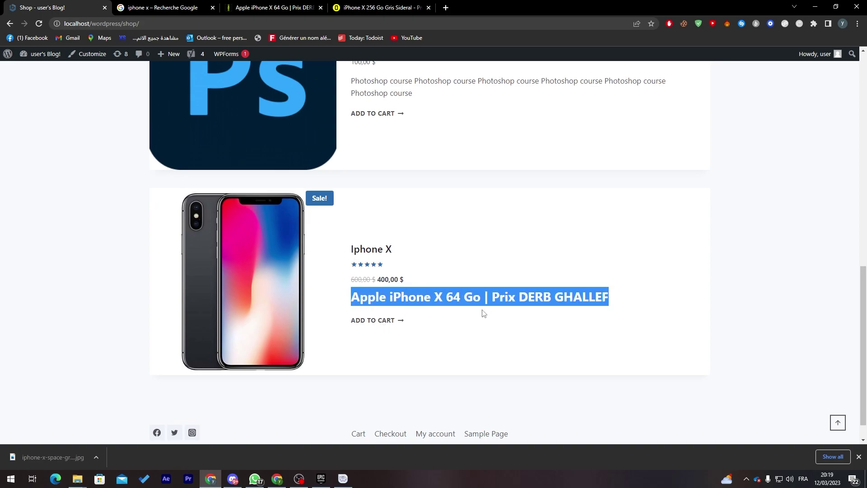
pyautogui.click(520, 319)
pyautogui.tripleClick(455, 297)
pyautogui.moveTo(402, 249); pyautogui.dragTo(349, 250)
pyautogui.click(357, 249)
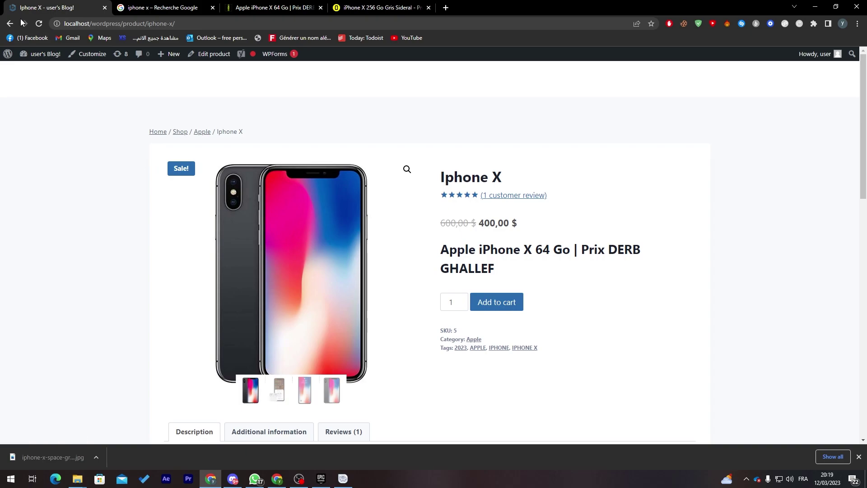
pyautogui.click(10, 24)
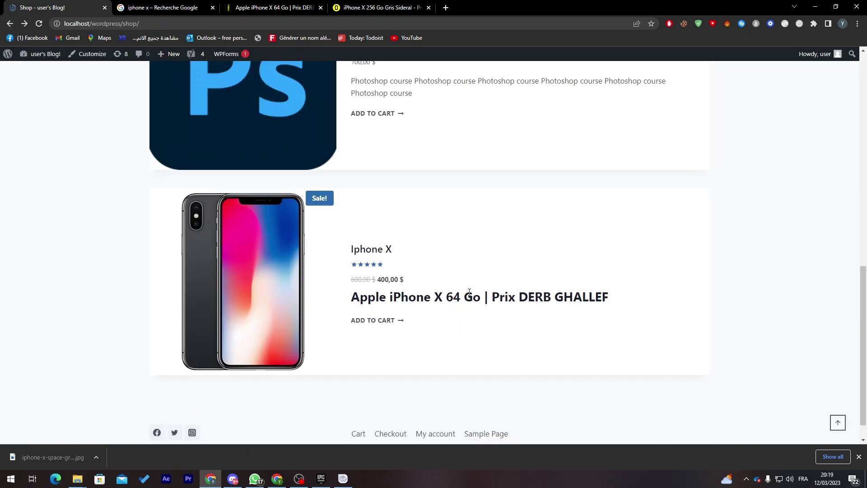
pyautogui.moveTo(395, 271); pyautogui.dragTo(351, 267)
# Add the Iphone X to the cart, view the cart, and proceed to checkout
pyautogui.click(351, 266)
pyautogui.click(386, 322)
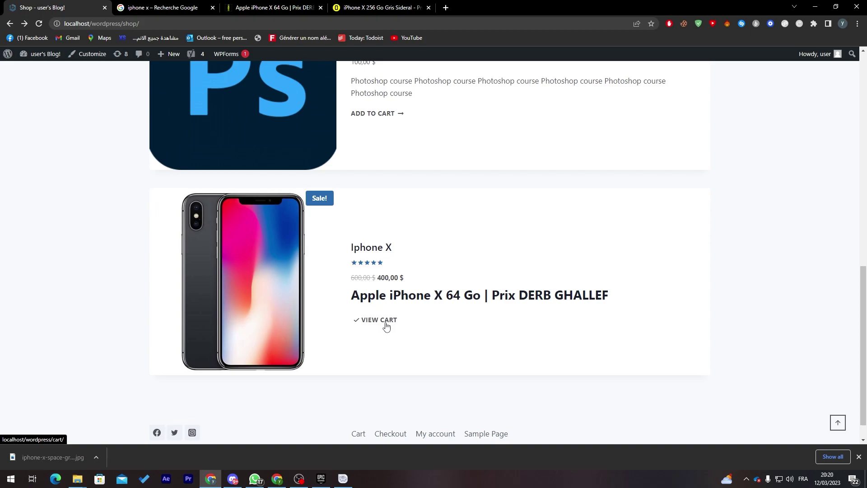
pyautogui.click(379, 322)
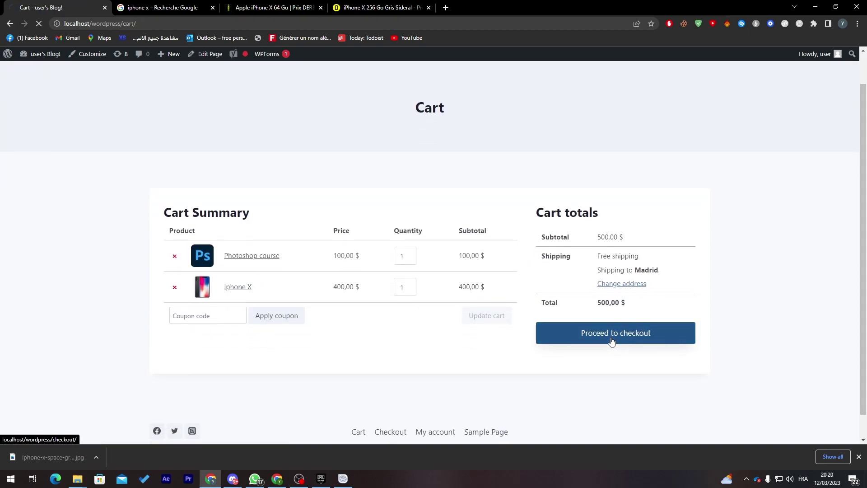
pyautogui.click(612, 341)
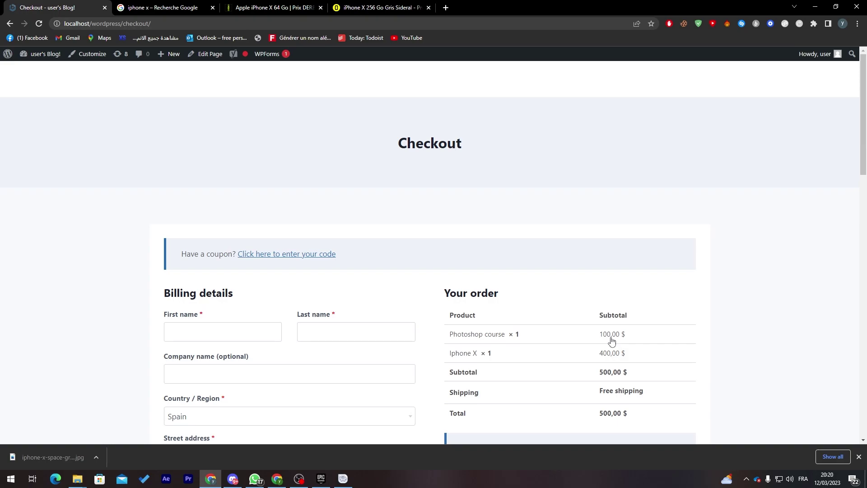